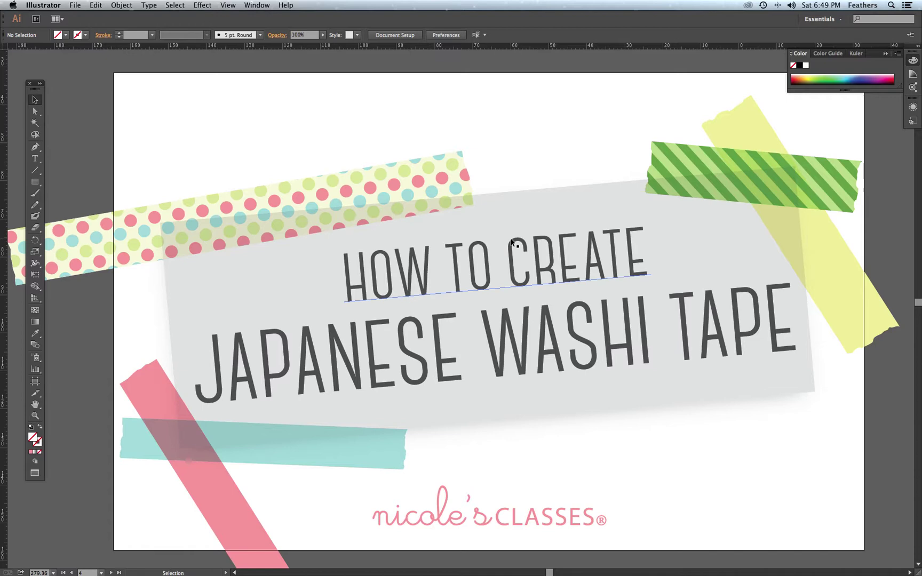
Step: Pan the canvas left to centre the artboard holding the grey diagonal stripes
left_click_drag(741, 236, 268, 236)
left_click_drag(632, 238, 431, 255)
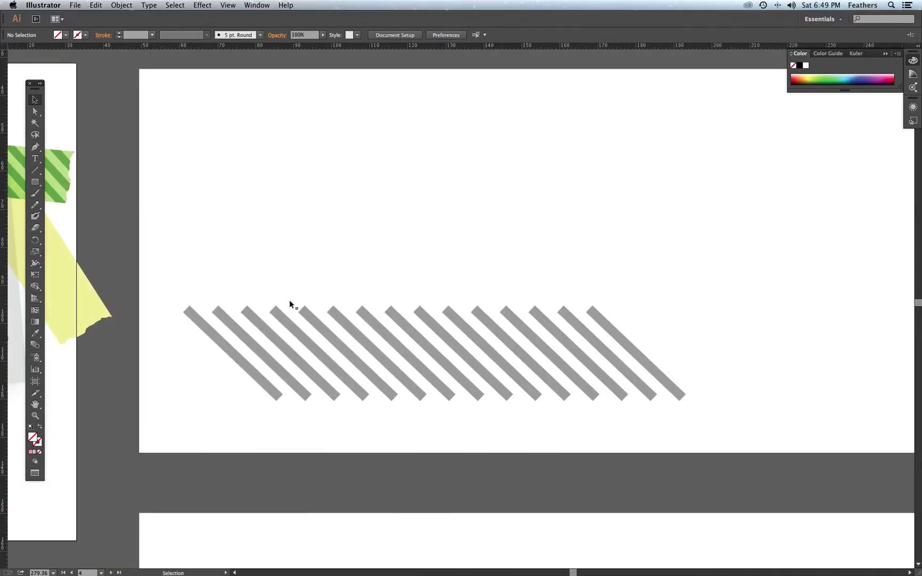
Step: Draw a 1.64 mm wide grey-filled bar above the stripes, rotated about 31.5°
left_click_drag(225, 346, 279, 341)
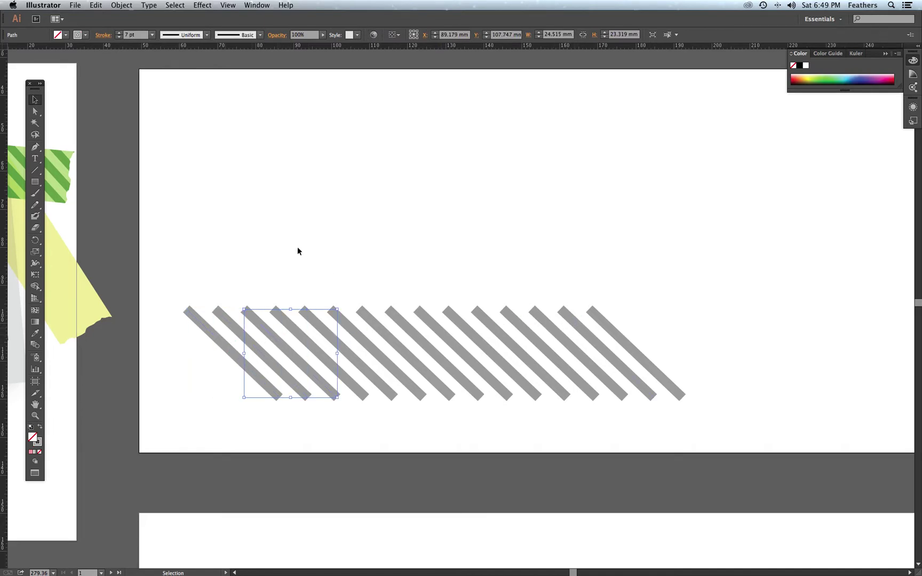
left_click(202, 187)
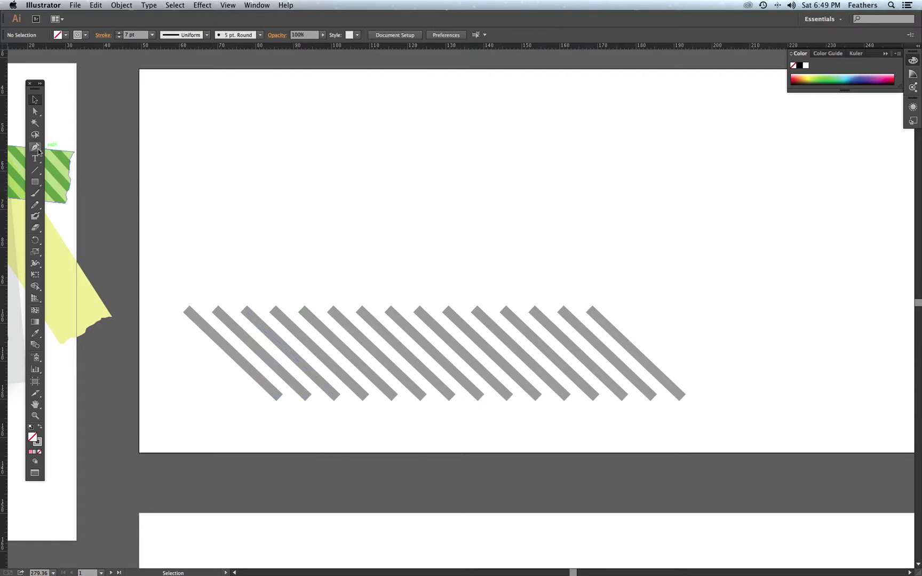
left_click(37, 184)
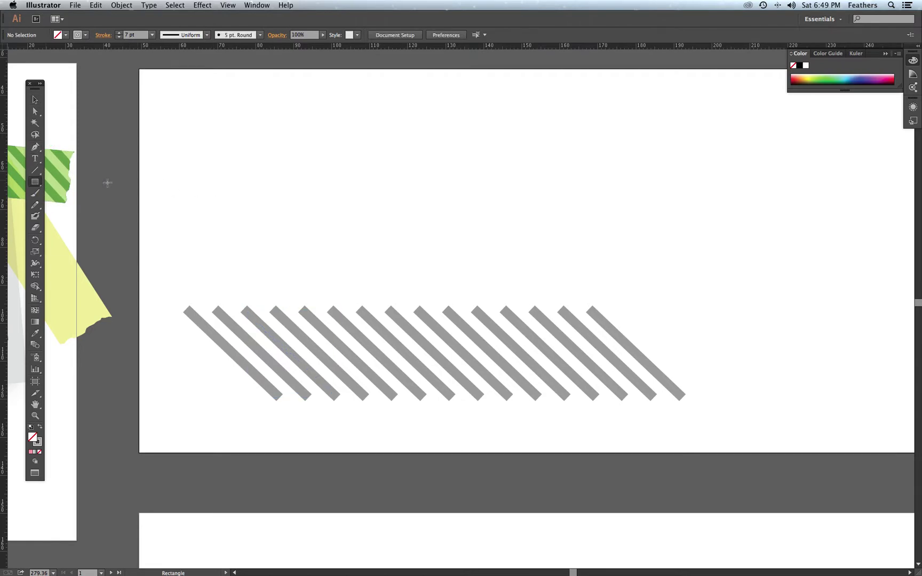
left_click_drag(254, 131, 264, 243)
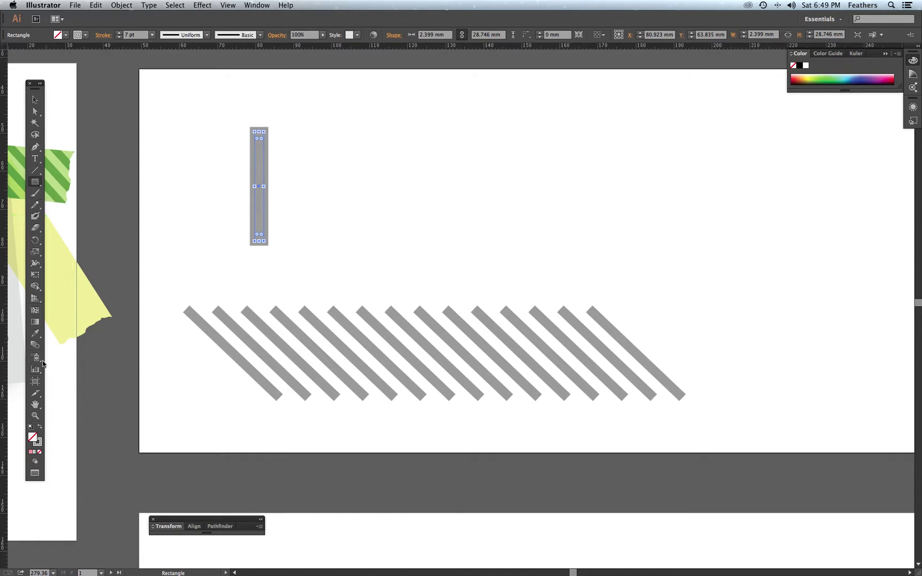
left_click(40, 428)
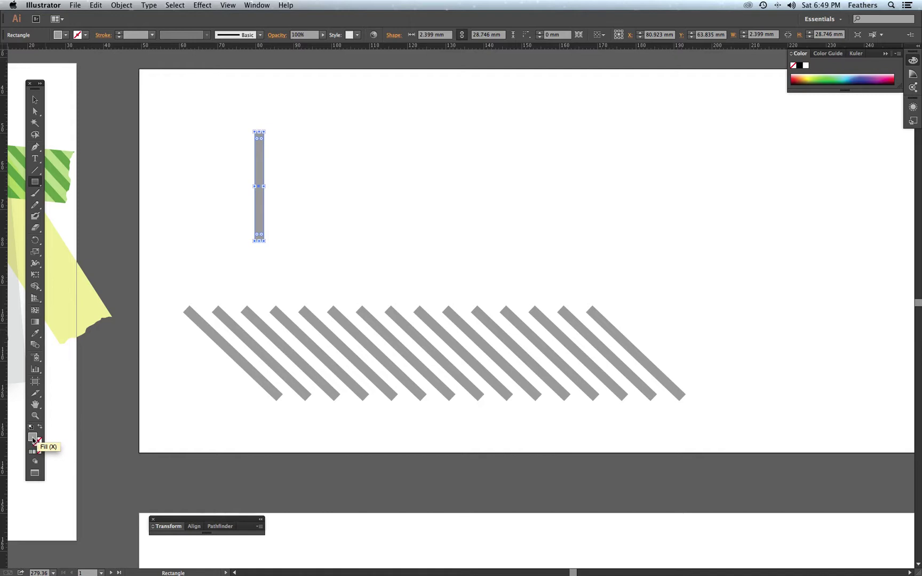
left_click_drag(264, 186, 259, 187)
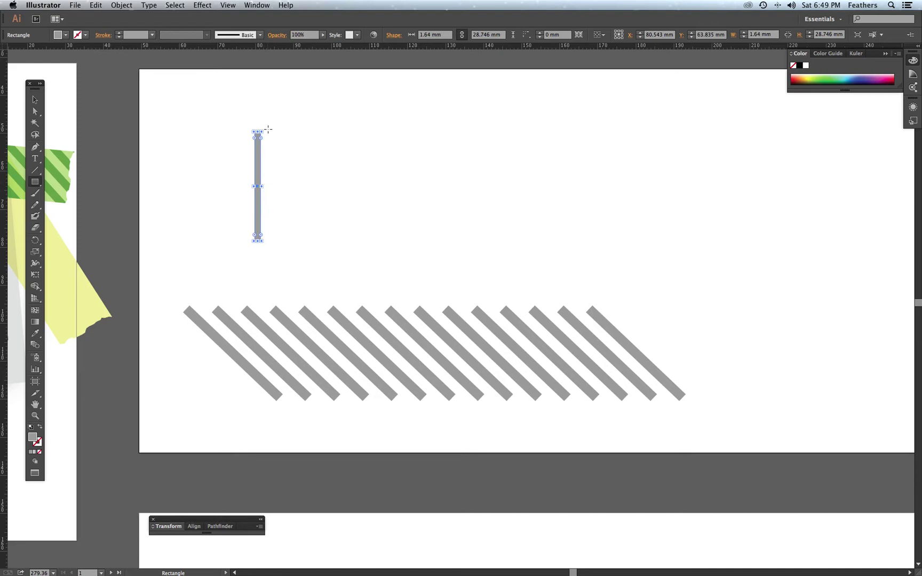
left_click_drag(263, 128, 231, 127)
key("v")
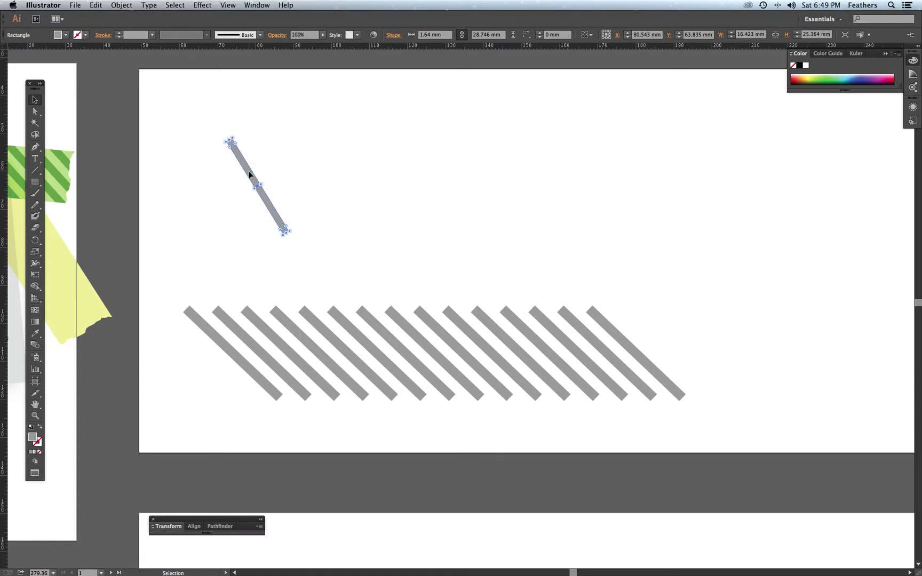
Step: Alt+Shift-drag a copy of the bar right and repeat it with Cmd+D into an evenly spaced row
left_click_drag(248, 174, 269, 173)
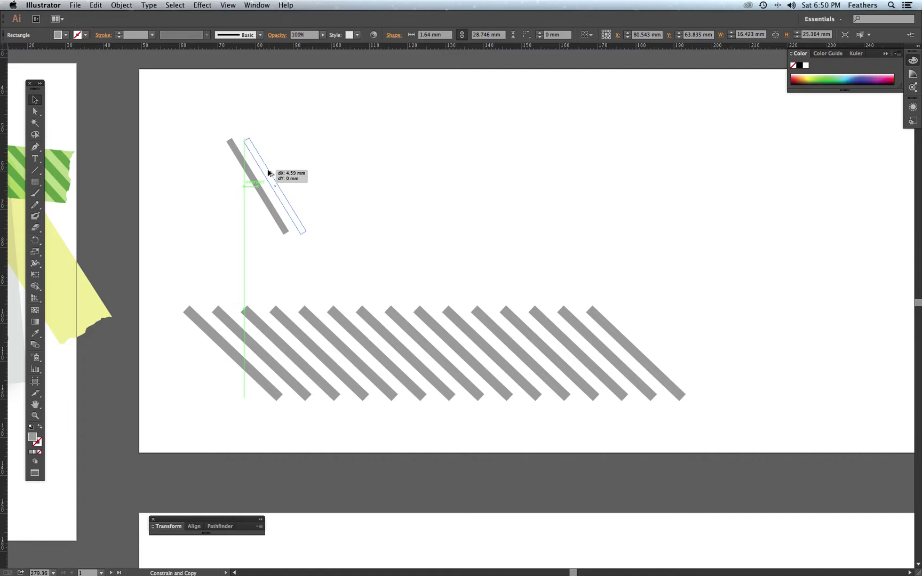
left_click_drag(269, 173, 269, 172)
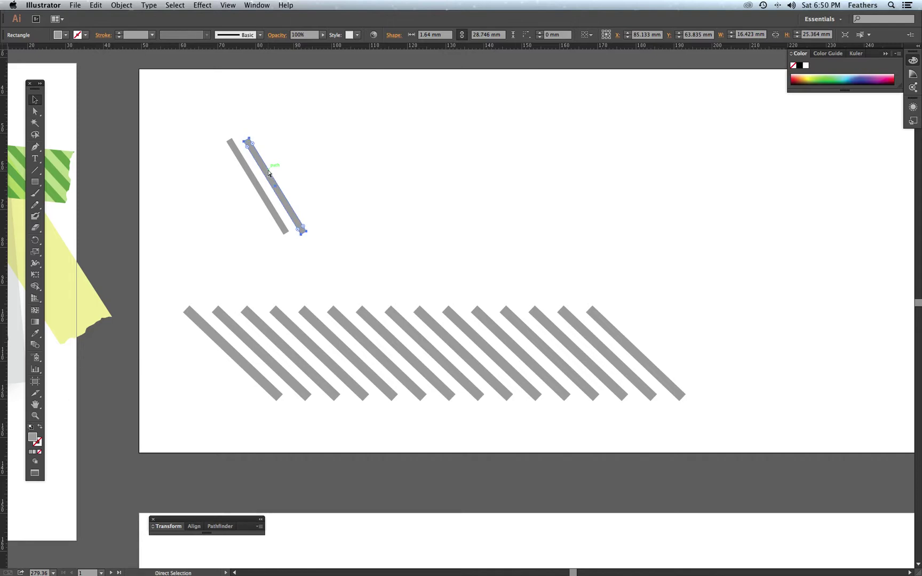
key("super+d")
key("super+d")
key("super+d")
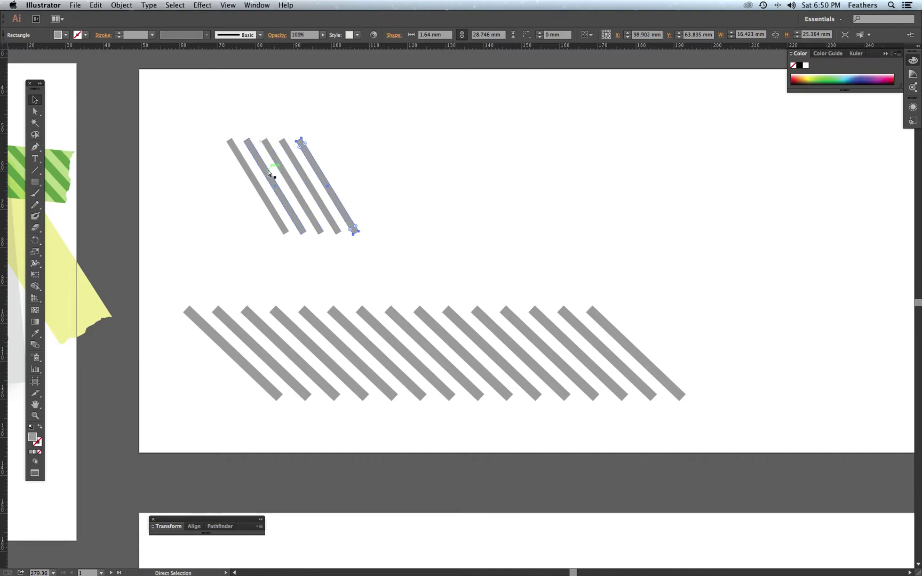
key("super+d")
key("super+d")
key("super+d")
key("super+d")
key("super+d")
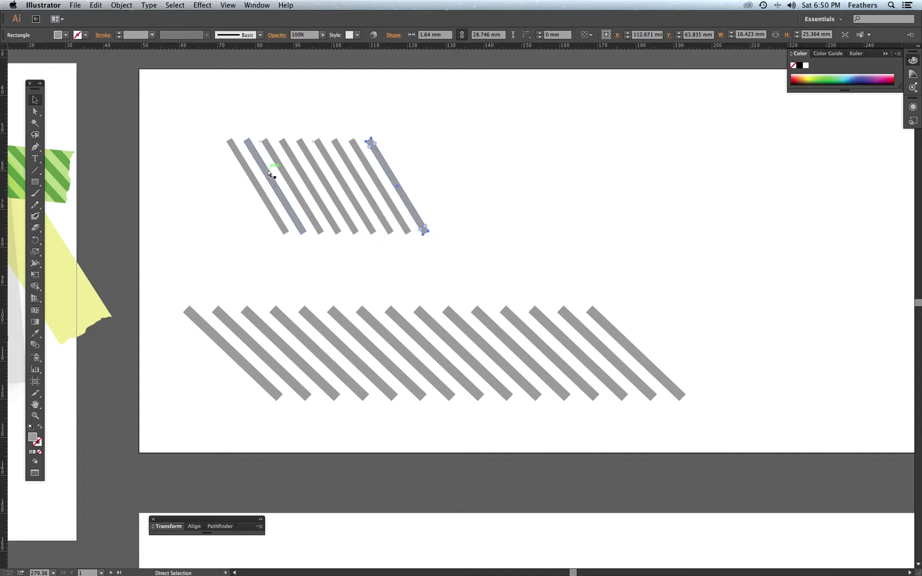
key("super+d")
key("super+d")
key("super+d")
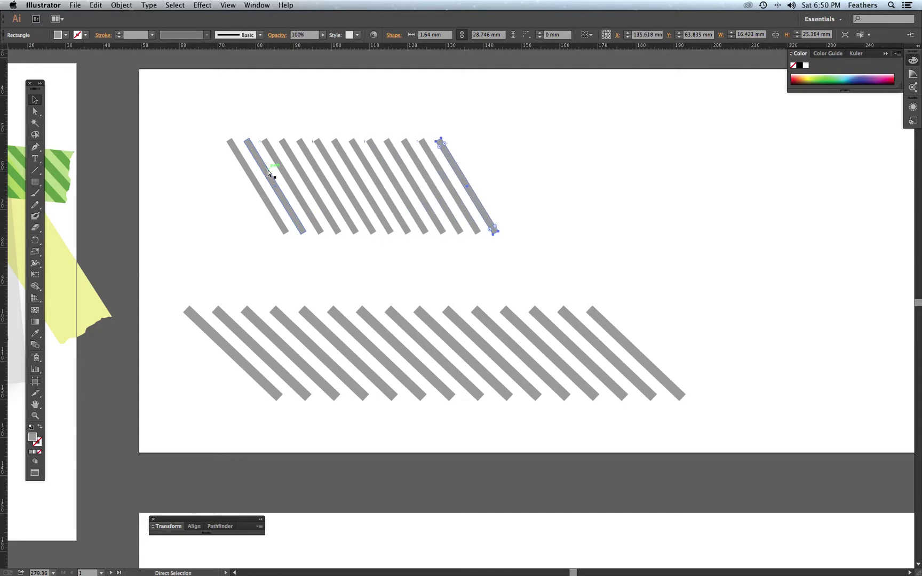
key("super+d")
key("super+d")
key("super+d")
key("super+d")
key("super+d")
key("super+d")
key("super+d")
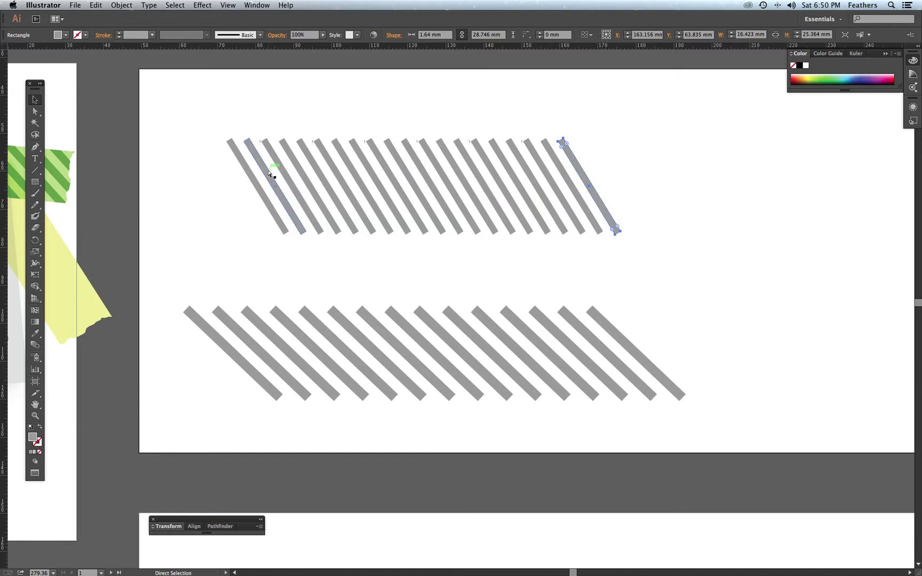
key("super+d")
key("super+d")
key("super+d")
key("super+d")
key("super+d")
key("super+d")
key("super+d")
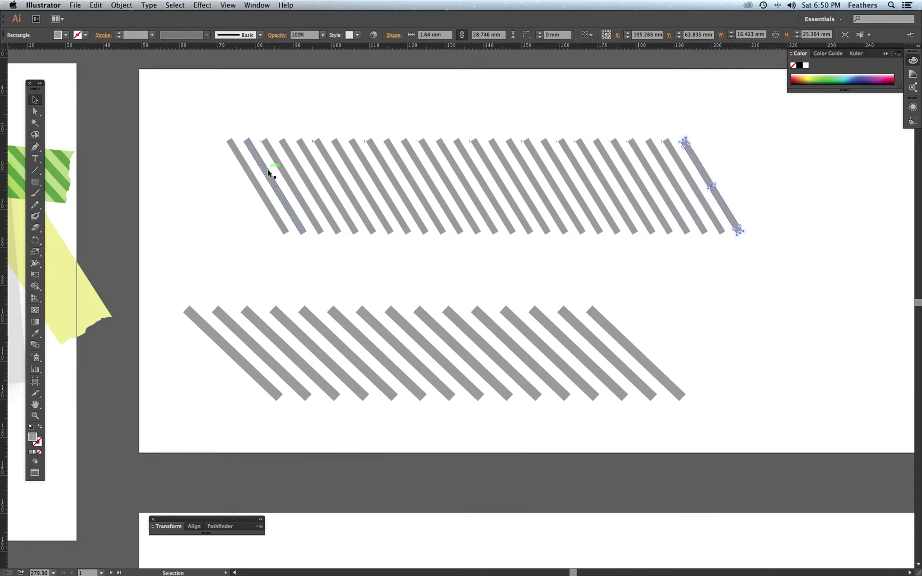
left_click(172, 169)
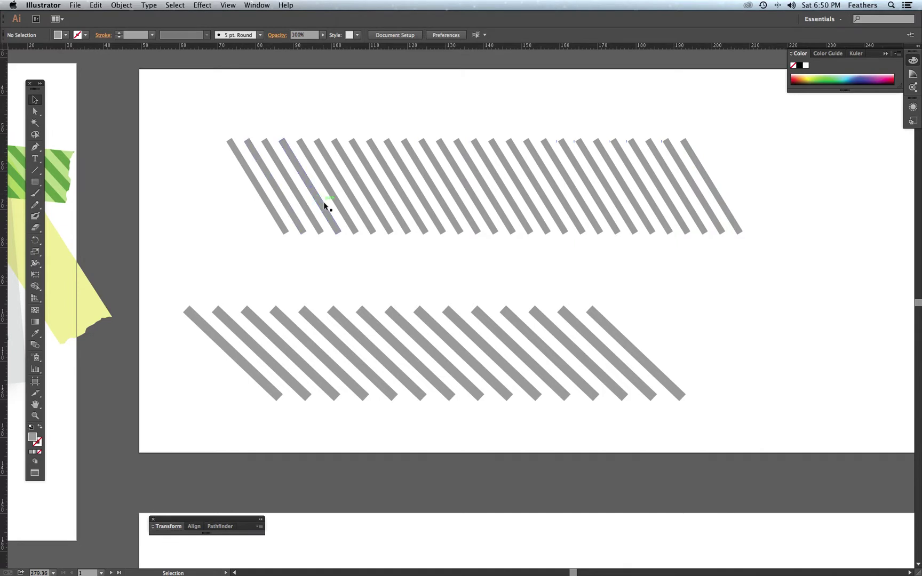
Step: Zoom out and drag the torn-edge tape outline left beside the lower stripe row
key("a")
key("super+minus")
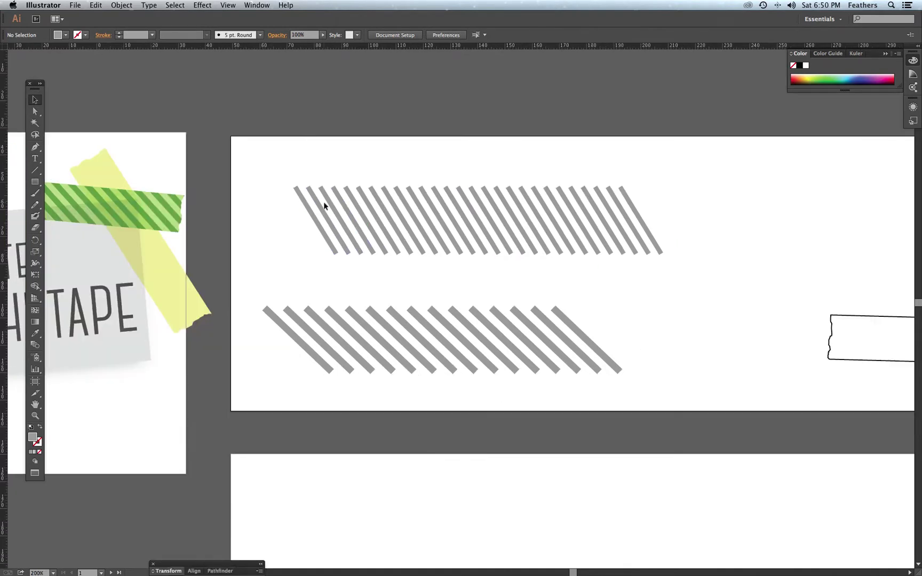
left_click_drag(696, 298, 529, 280)
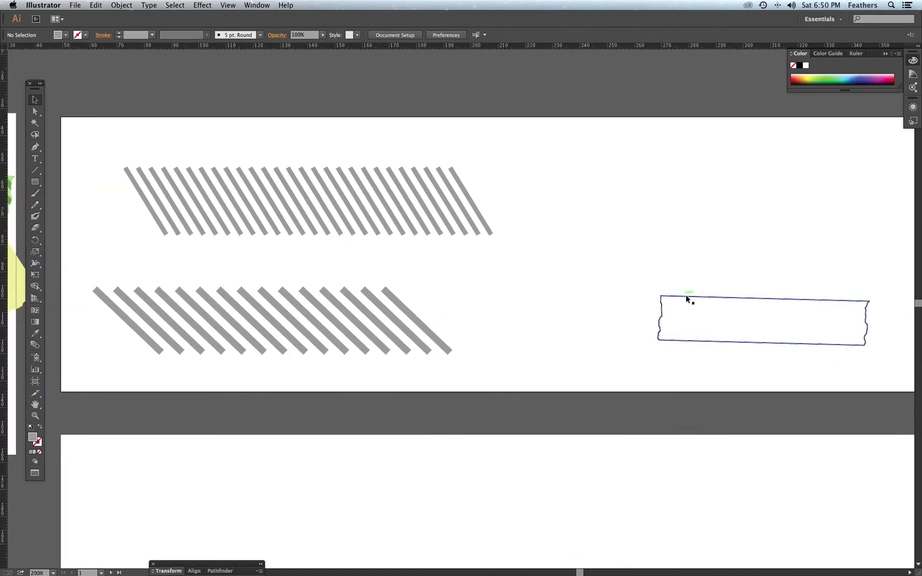
left_click_drag(687, 295, 541, 287)
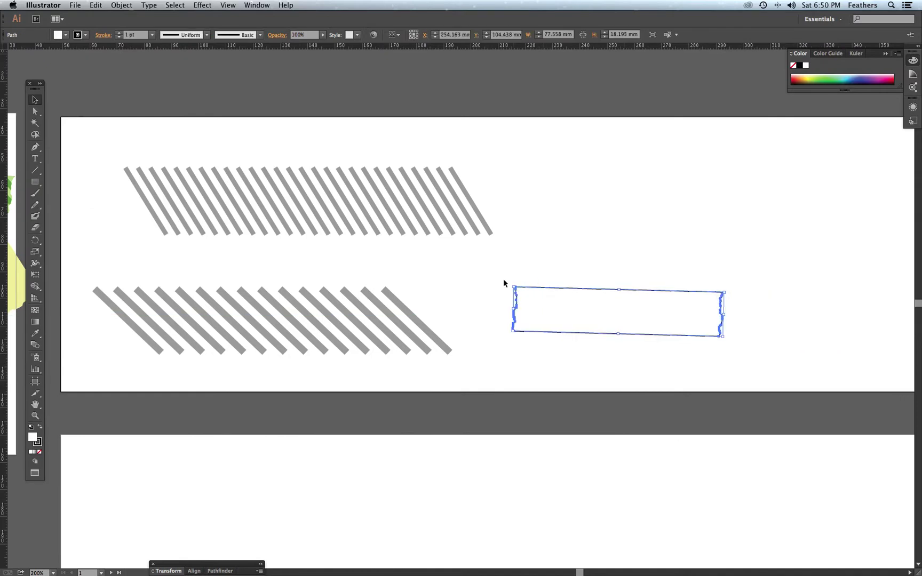
left_click(583, 277)
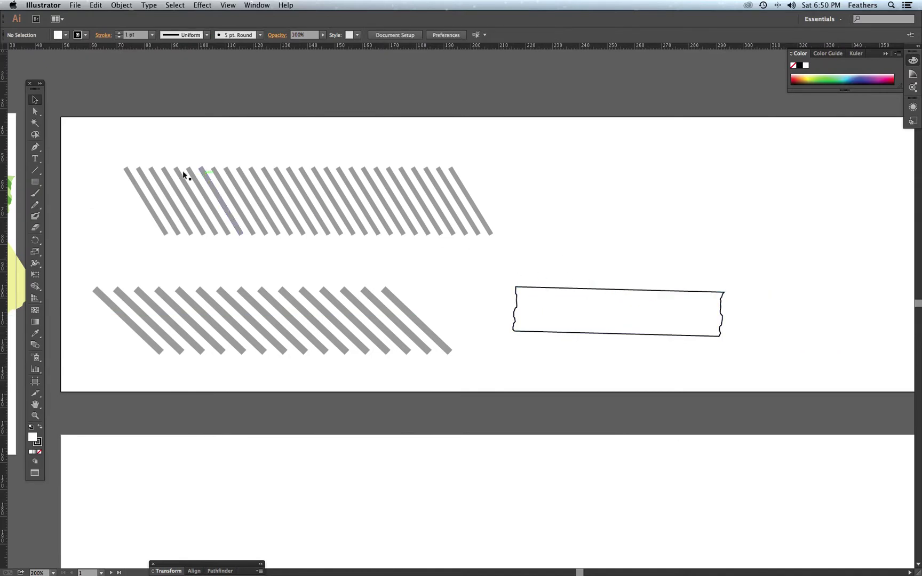
left_click(35, 149)
Step: Pen a straight top edge for the new tape, then zigzag down its torn right end
scroll(488, 194, "right", 5)
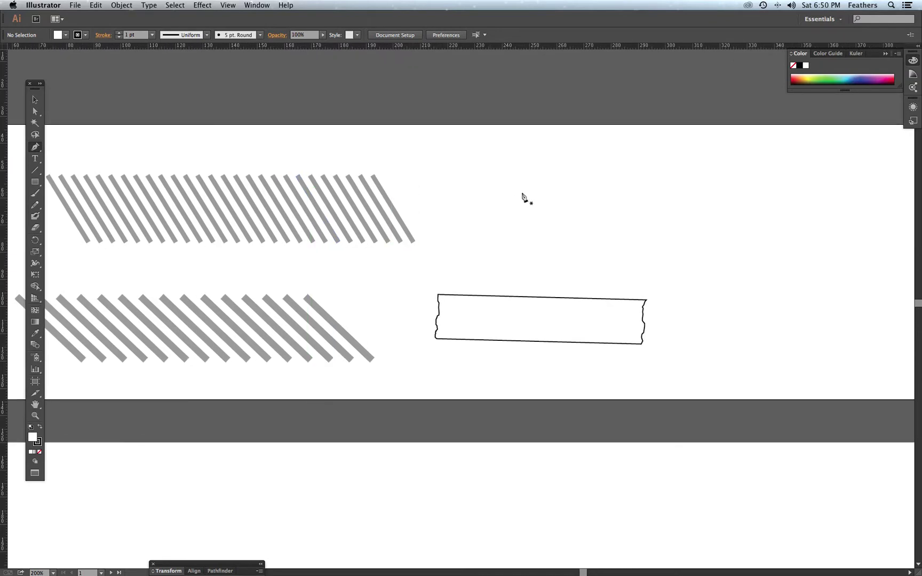
scroll(516, 194, "right", 9)
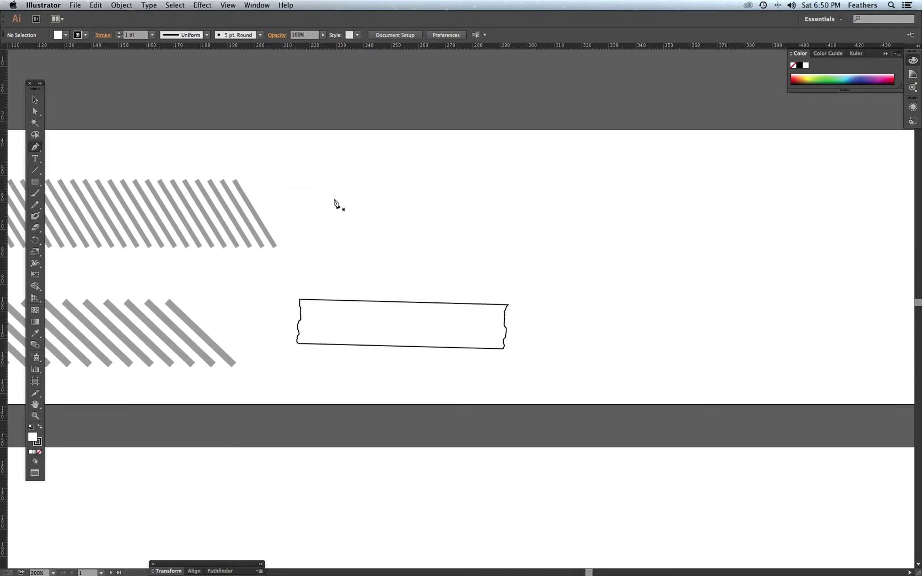
left_click(368, 183)
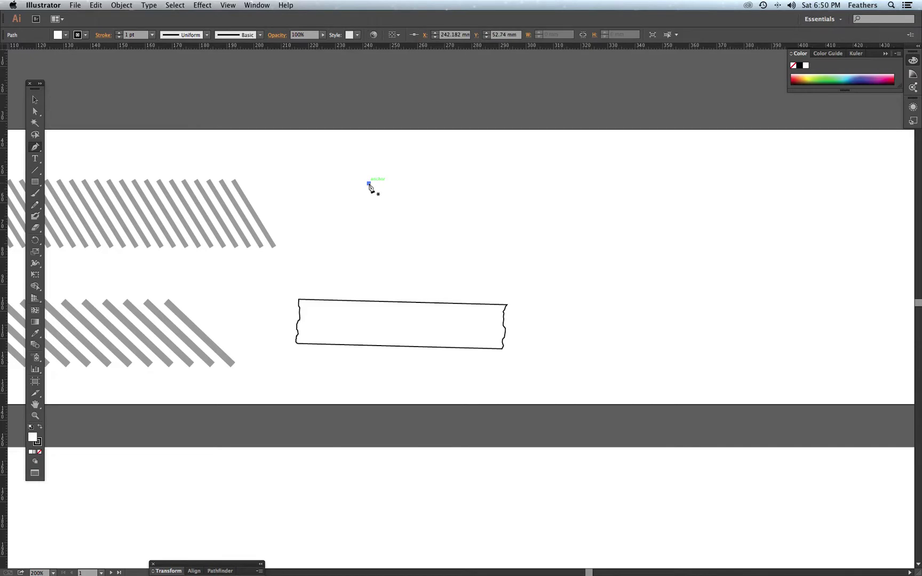
left_click(572, 183)
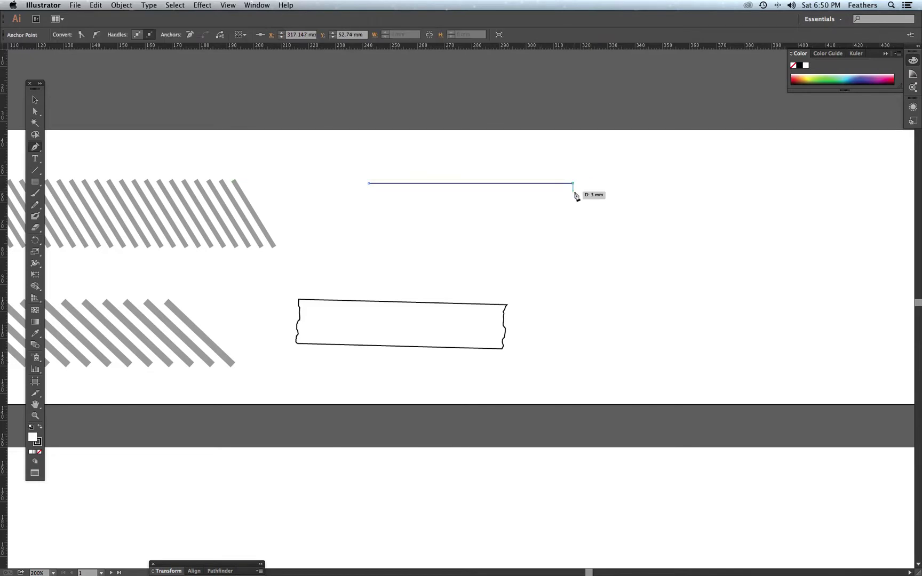
left_click(572, 195)
left_click(570, 198)
left_click(573, 205)
left_click(573, 213)
left_click(572, 221)
left_click(573, 229)
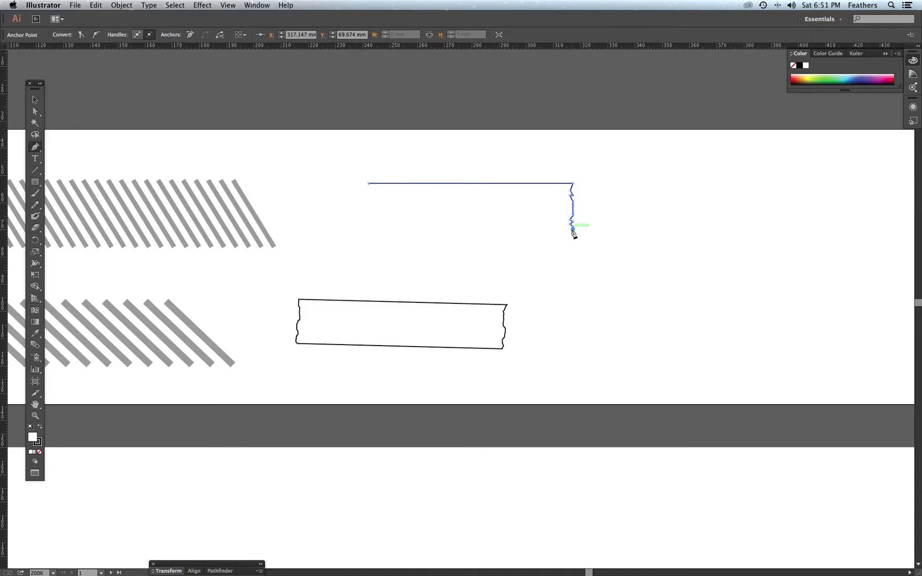
Step: Add the straight bottom edge and a jagged left end, closing the tape shape
left_click(362, 229)
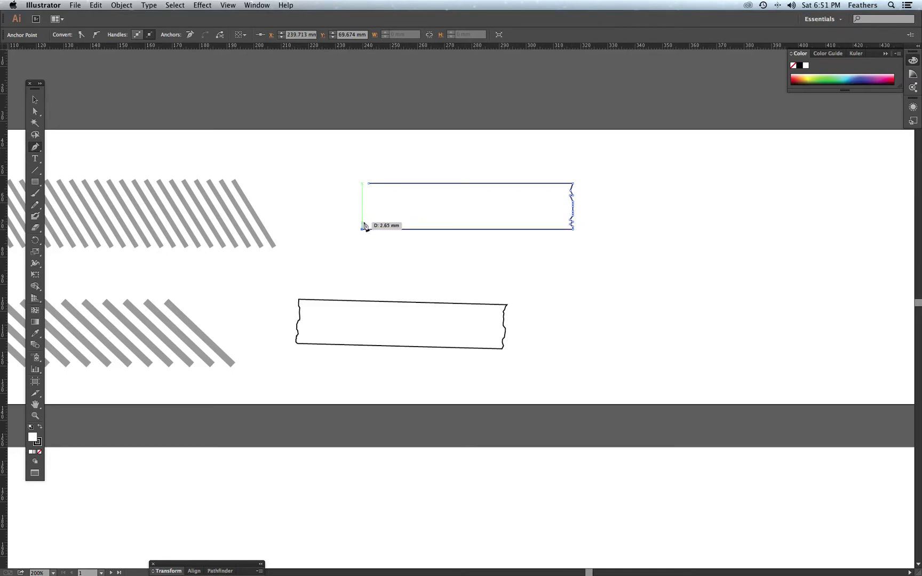
left_click(363, 215)
left_click(364, 208)
left_click(365, 203)
left_click(366, 193)
left_click(367, 187)
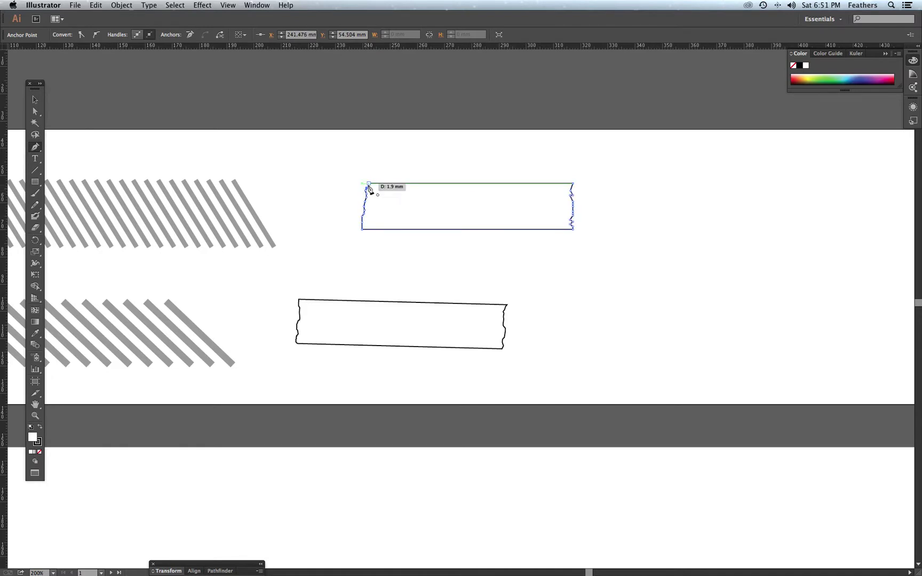
left_click(368, 185)
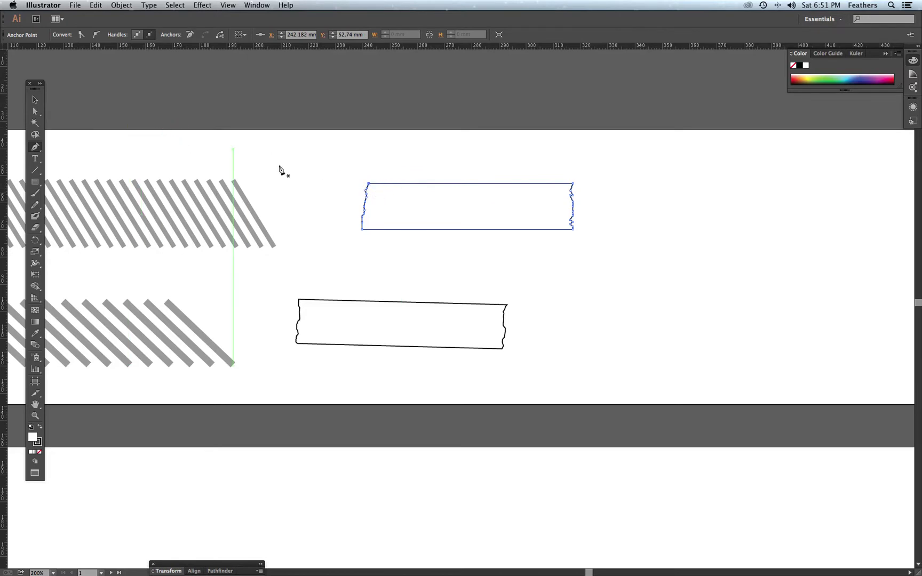
Step: Zoom in on the new tape's right torn edge and direct-select its path to show the anchors
left_click_drag(344, 169, 402, 199)
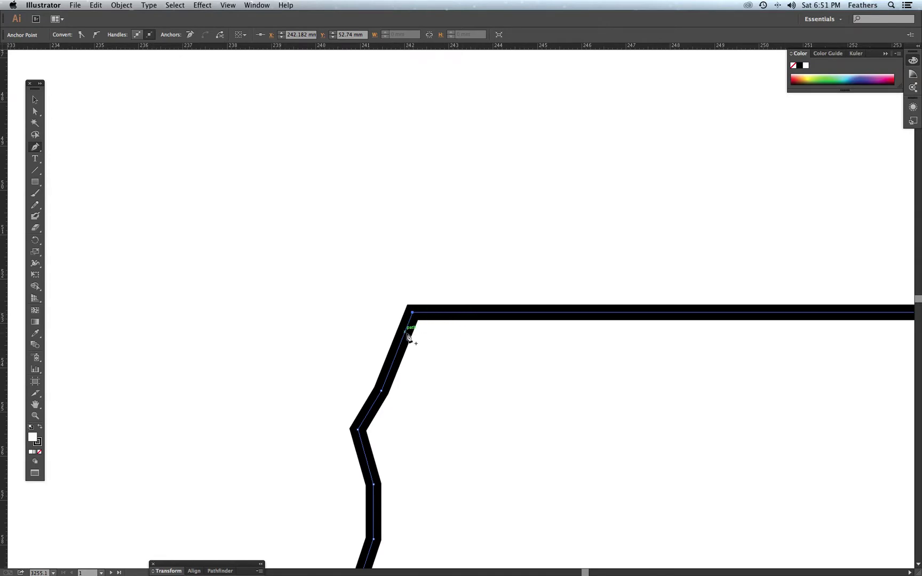
left_click(34, 99)
left_click_drag(302, 312, 503, 380)
key("super+minus")
key("super+minus")
key("super+minus")
left_click_drag(618, 411, 417, 328)
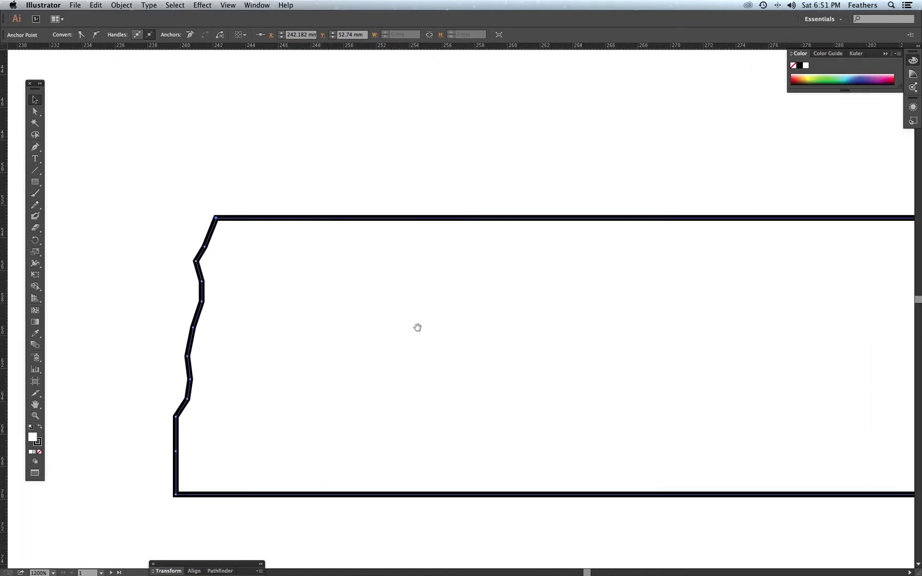
key("super+minus")
key("super+minus")
key("super+minus")
left_click_drag(607, 365, 427, 391)
left_click_drag(567, 272, 672, 444)
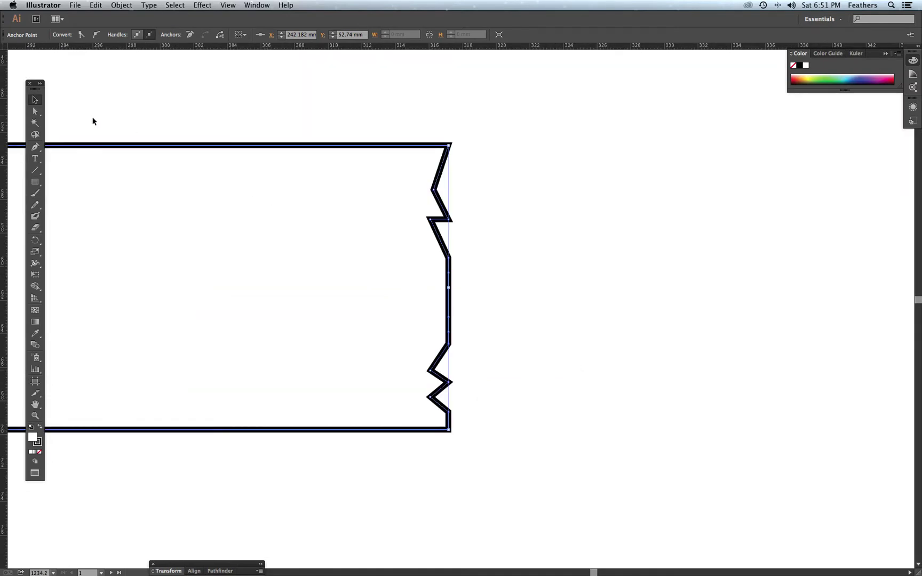
left_click(34, 112)
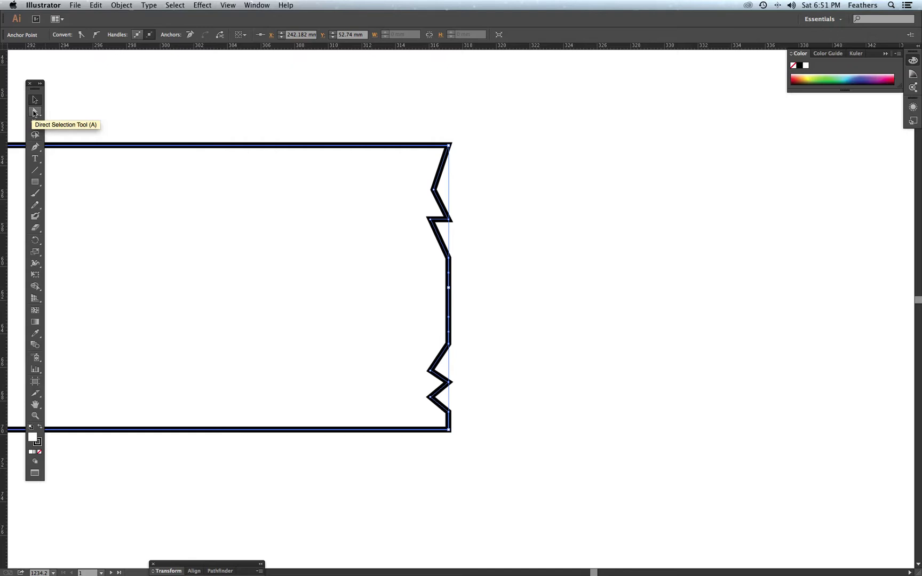
left_click(312, 214)
Step: Nudge the right-end anchor points into a shallower, more irregular ragged edge
left_click_drag(430, 219, 442, 243)
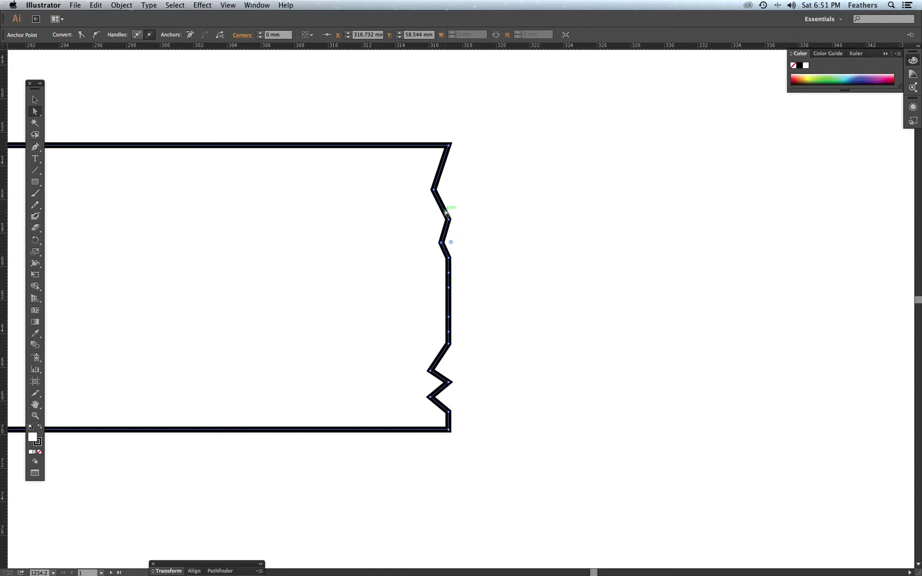
left_click_drag(433, 188, 440, 184)
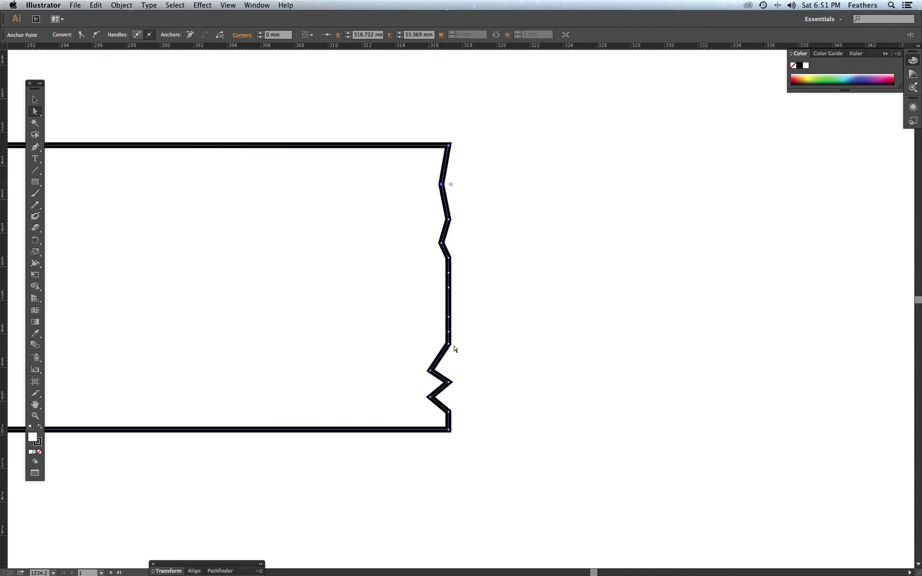
left_click_drag(433, 374, 442, 359)
left_click_drag(450, 316, 442, 311)
left_click(448, 380)
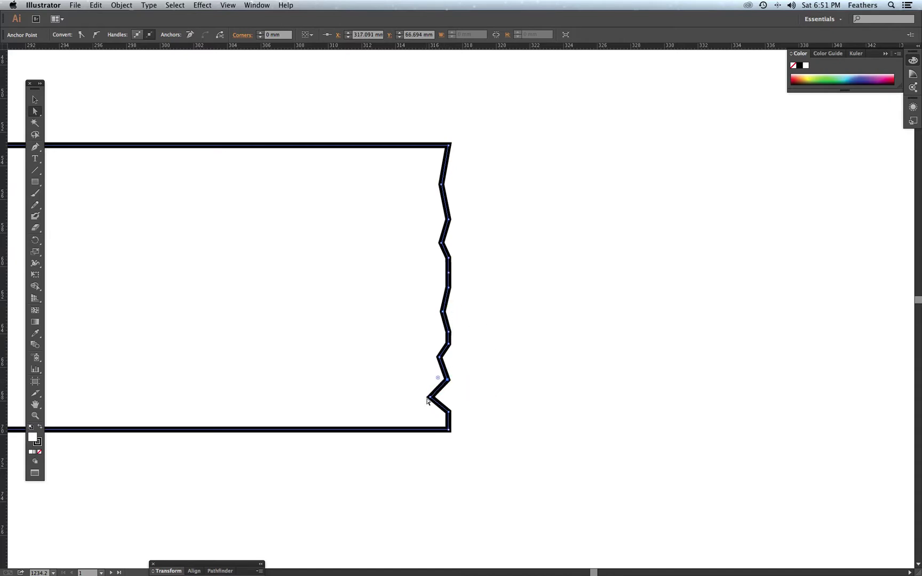
left_click_drag(430, 398, 443, 358)
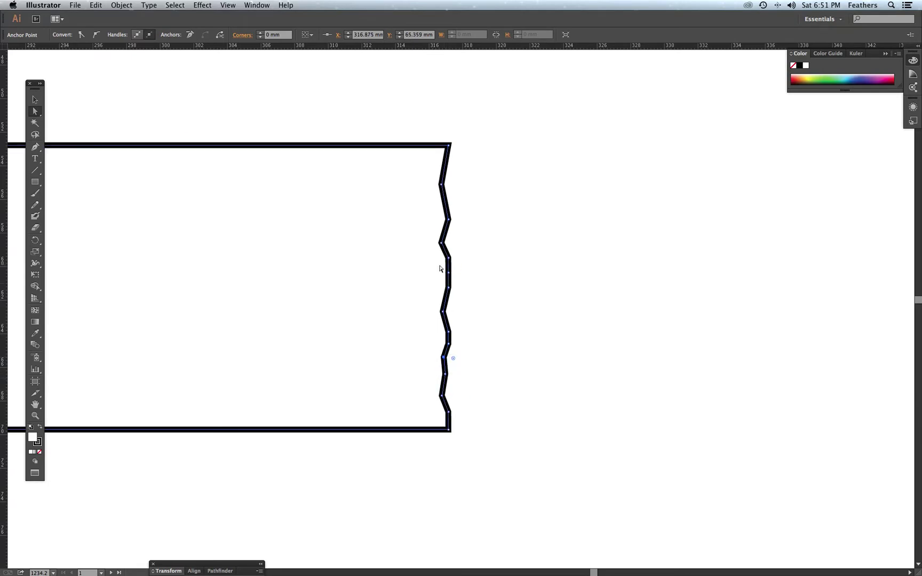
left_click_drag(444, 244, 442, 245)
Step: Zoom back out to see both tape shapes and deselect the outline
key("super+minus")
key("super+minus")
key("super+minus")
key("super+minus")
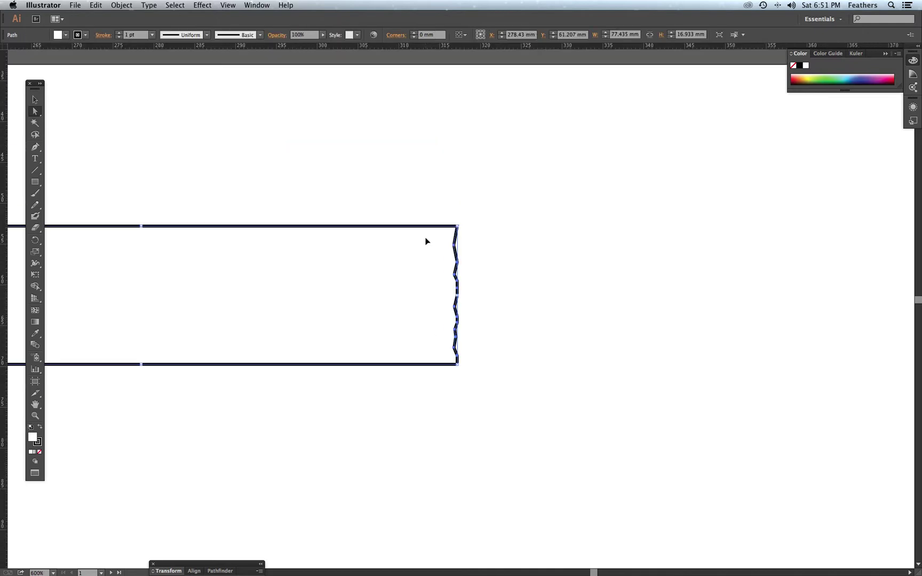
key("super+minus")
scroll(329, 235, "left", 5)
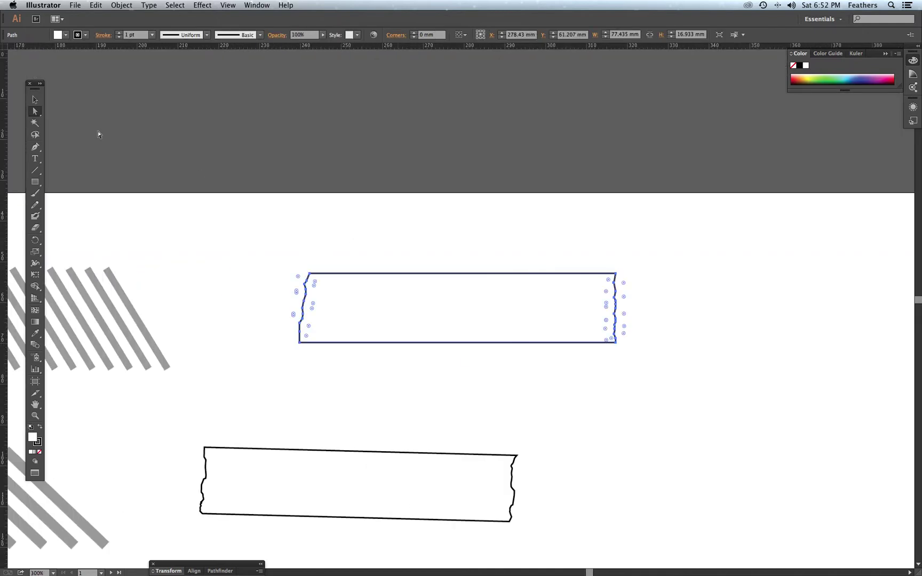
key("v")
left_click(220, 195)
left_click(350, 273)
left_click(283, 268)
key("super+minus")
key("super+minus")
key("super+minus")
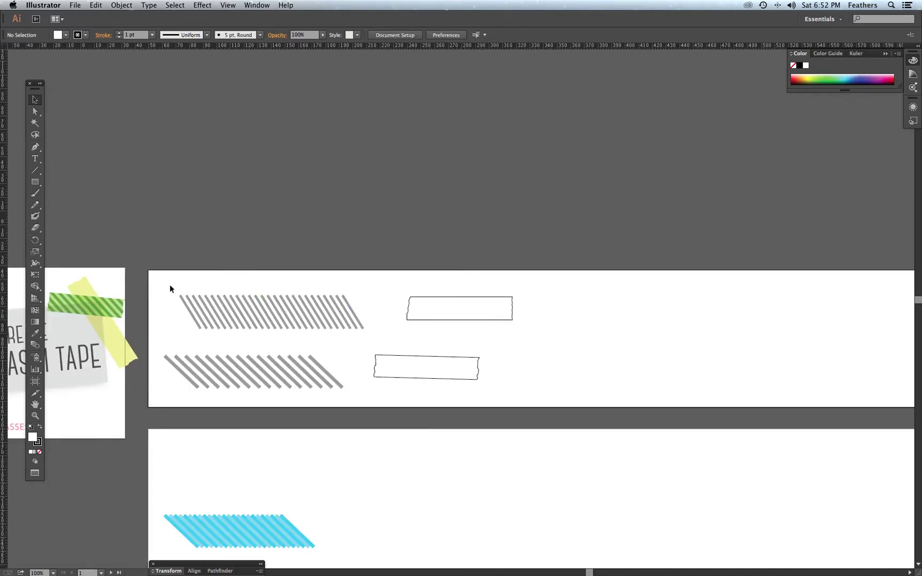
Step: Drag the upper tape outline over the middle of the upper stripe row and zoom in on it
left_click_drag(165, 288, 369, 335)
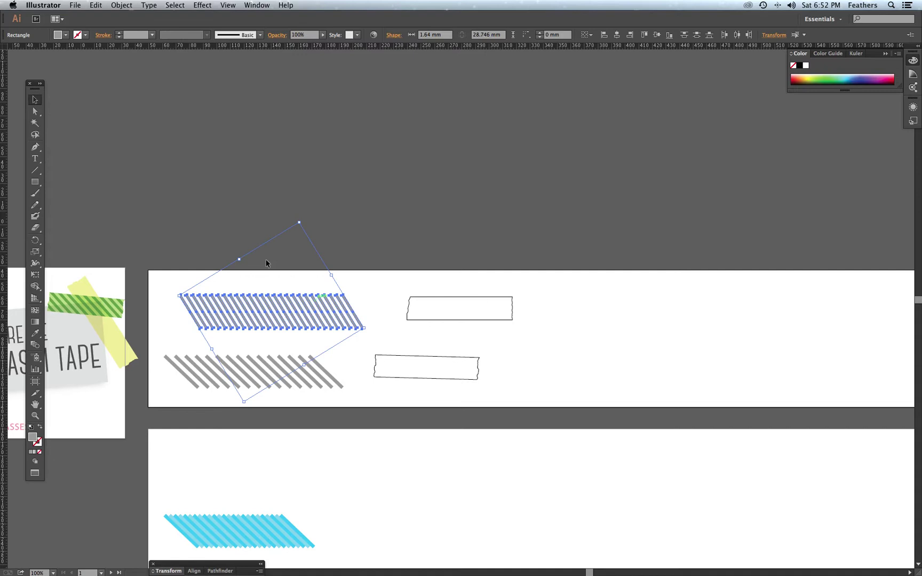
left_click(37, 99)
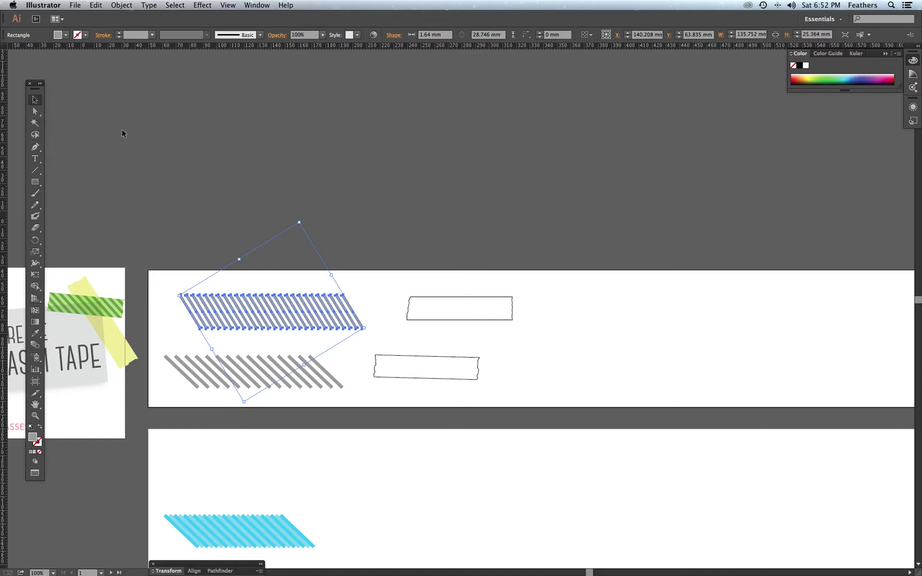
left_click_drag(420, 303, 229, 306)
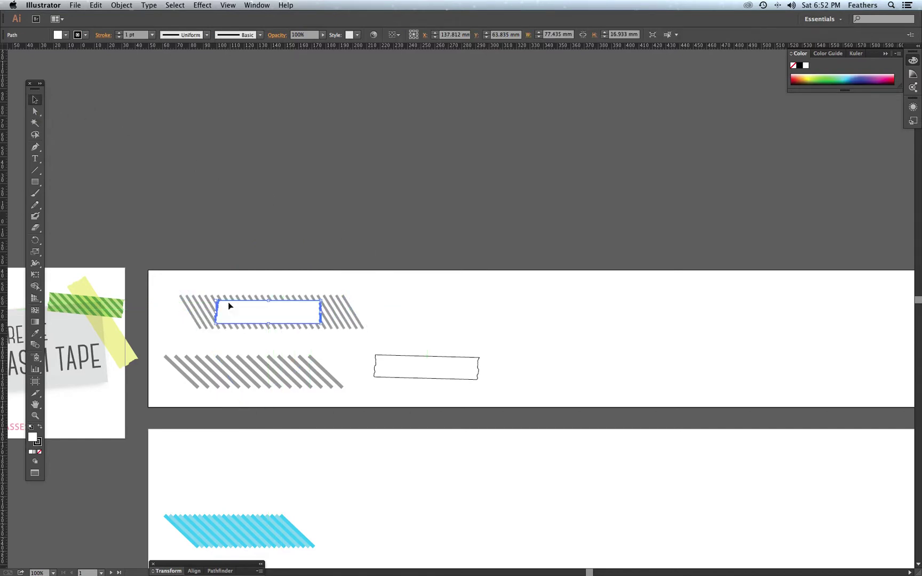
left_click_drag(169, 284, 383, 337)
left_click_drag(312, 337, 335, 327)
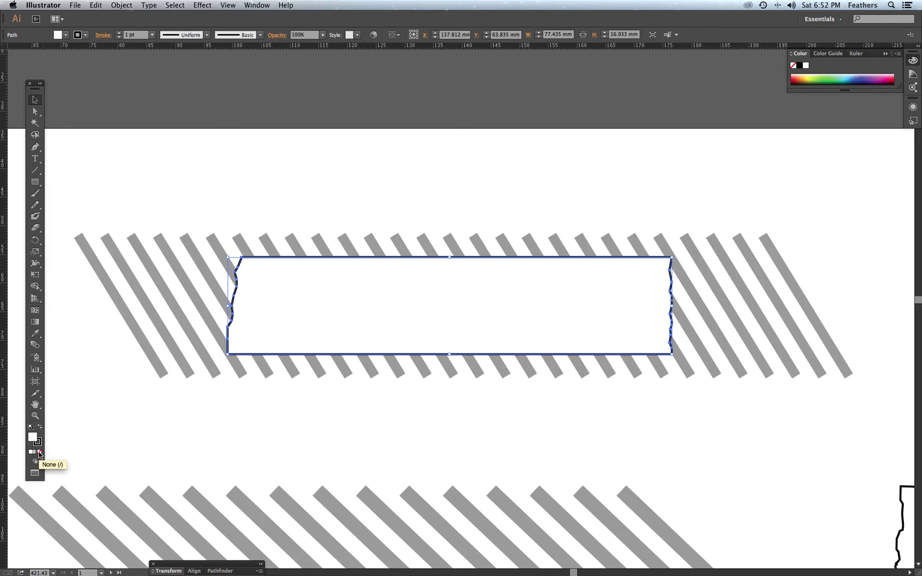
Step: Set the tape shape's fill and stroke to None, add the stripes, and clip them with Cmd+7
left_click(39, 454)
left_click(40, 441)
left_click(39, 454)
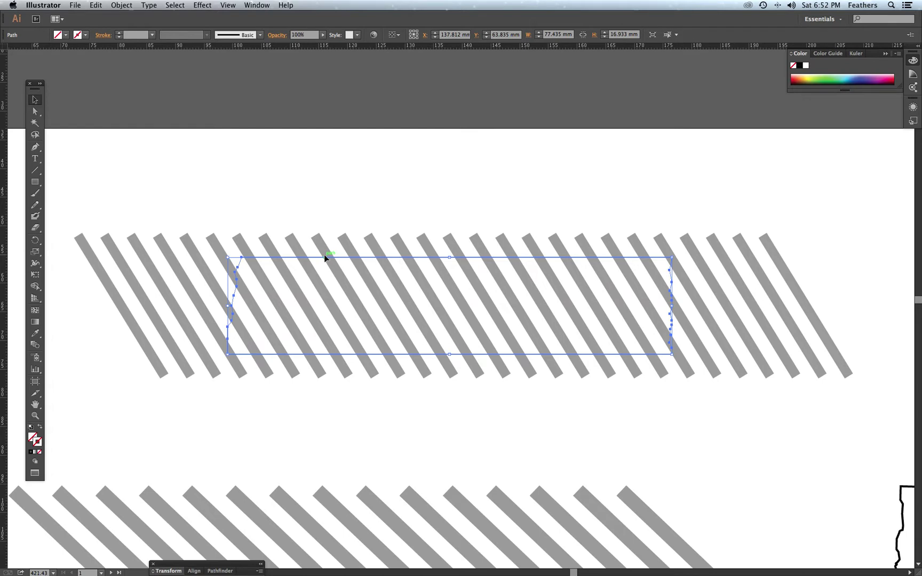
left_click(293, 243, "shift")
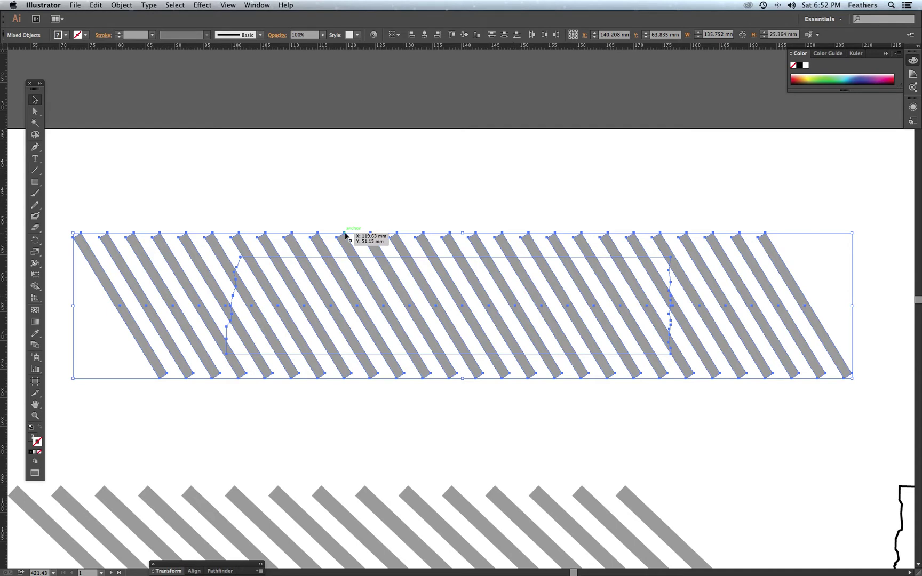
key("ctrl+shift+b")
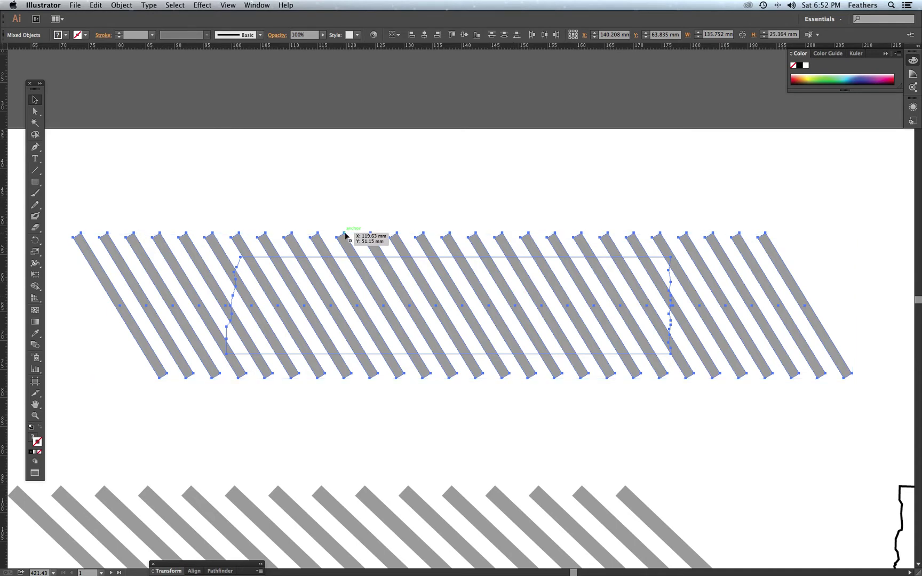
key("ctrl+7")
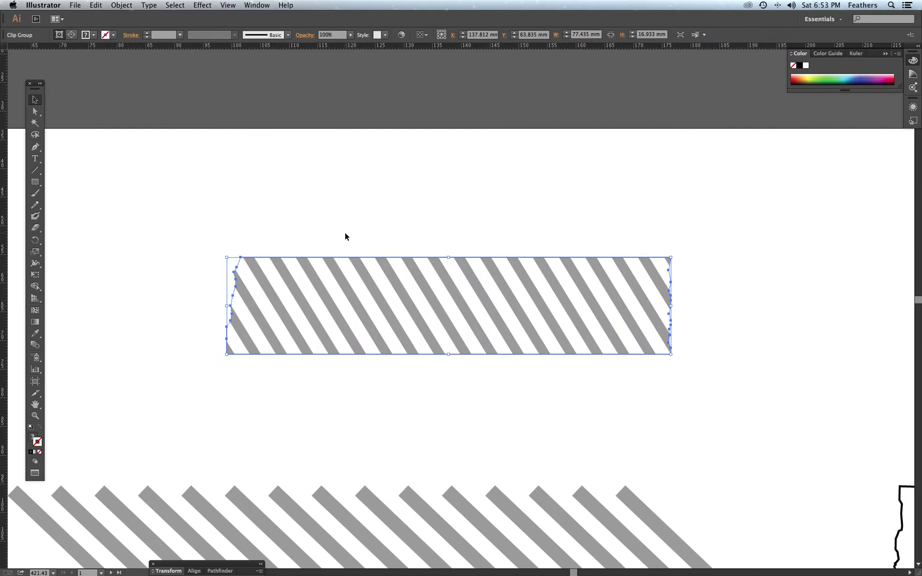
scroll(320, 231, "down", 1)
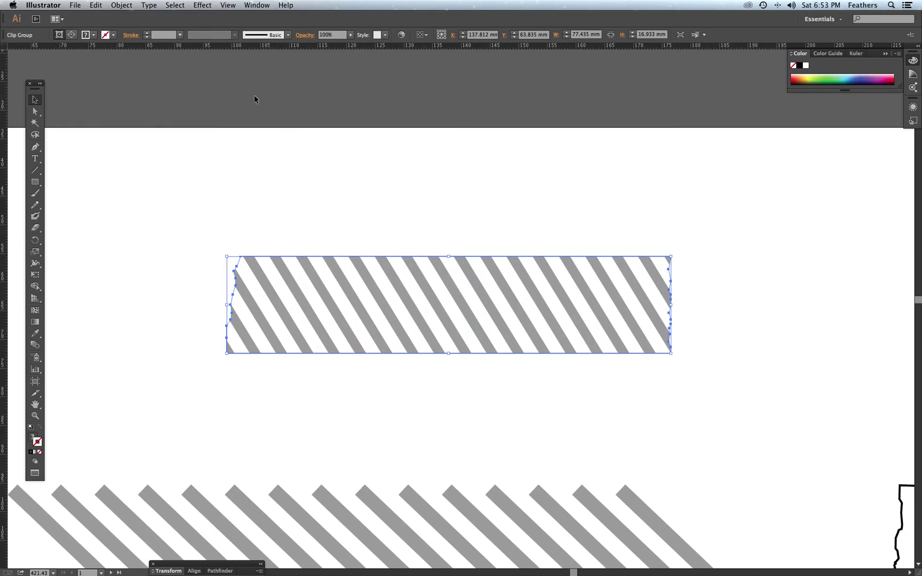
left_click(116, 6)
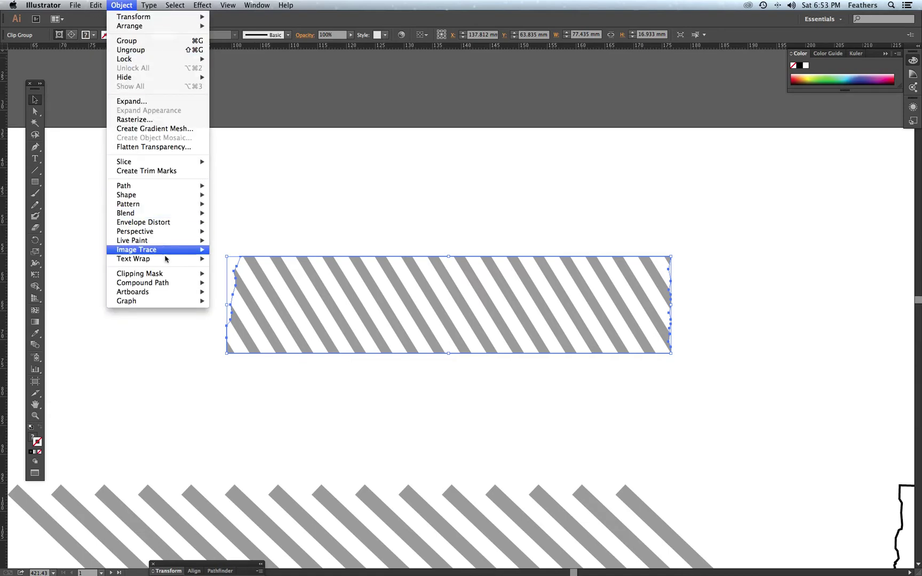
mouse_move(168, 274)
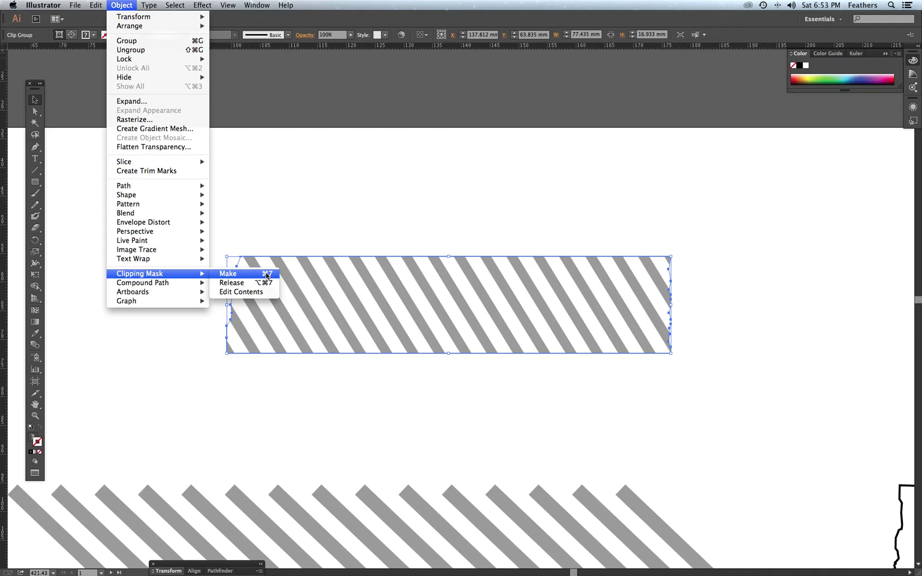
left_click(237, 273)
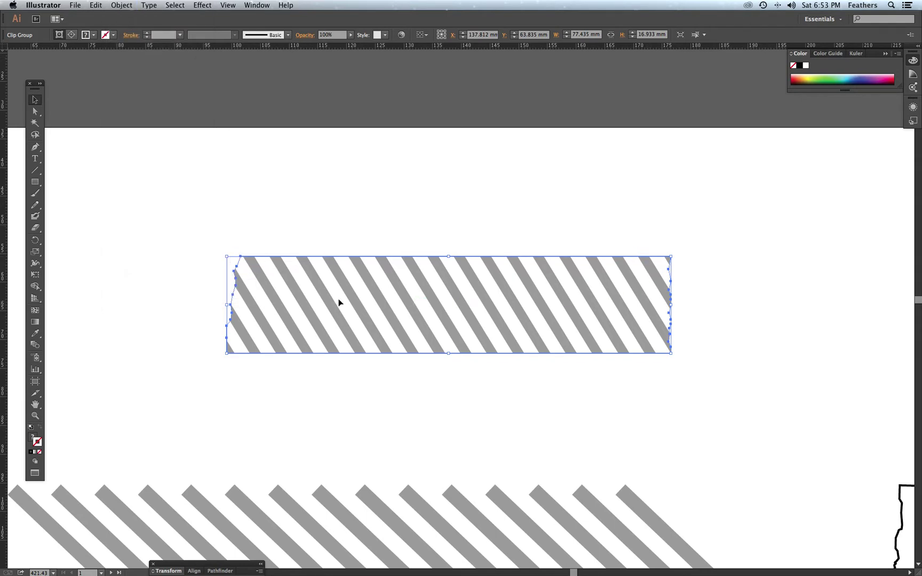
left_click(518, 210)
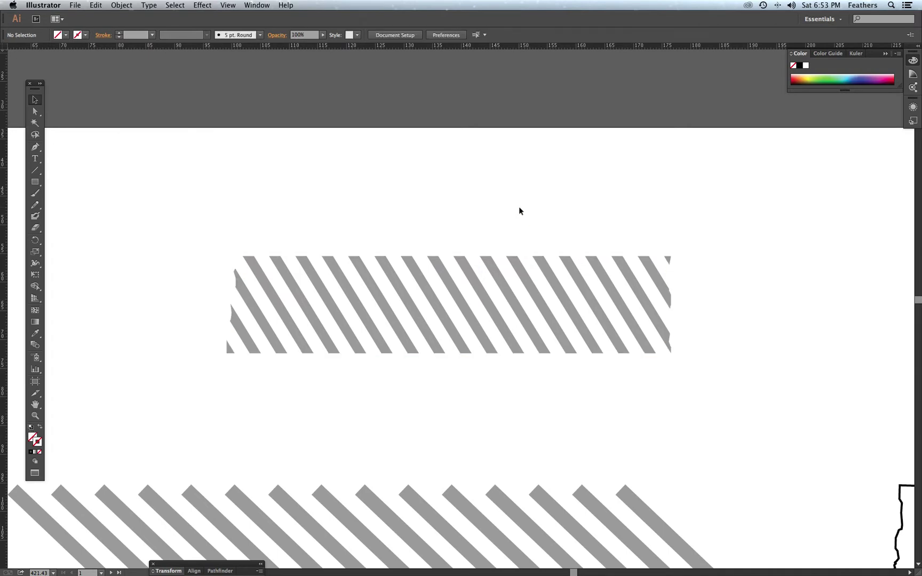
scroll(432, 264, "up", 2)
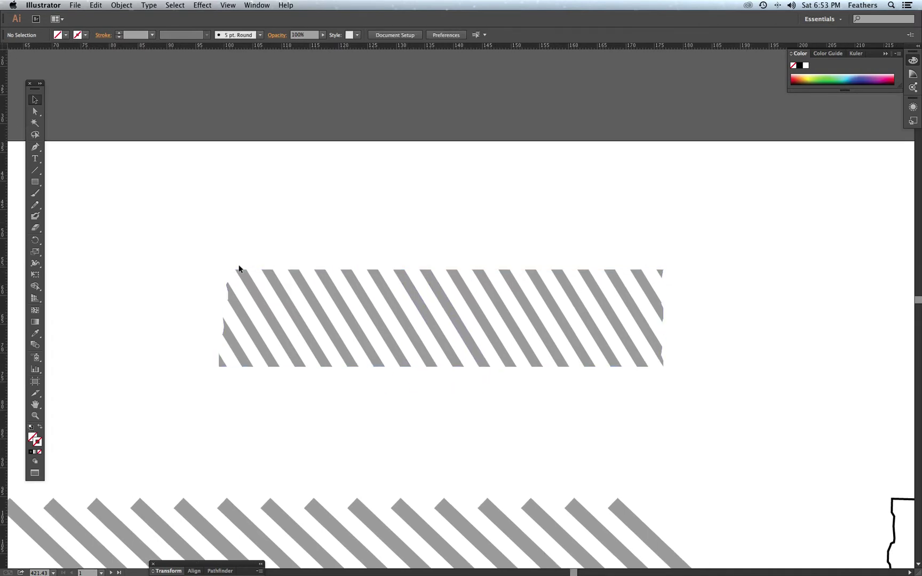
scroll(240, 269, "up", 2)
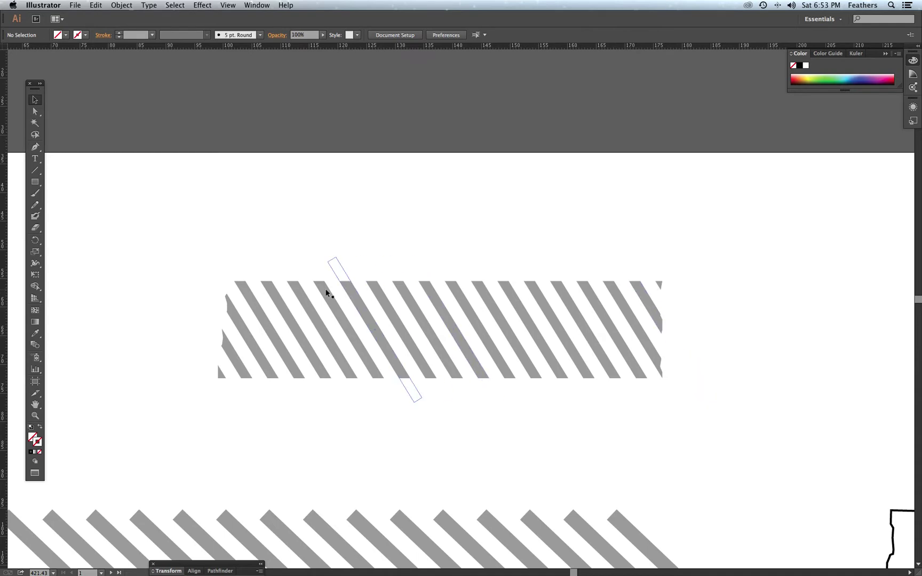
scroll(256, 306, "right", 1)
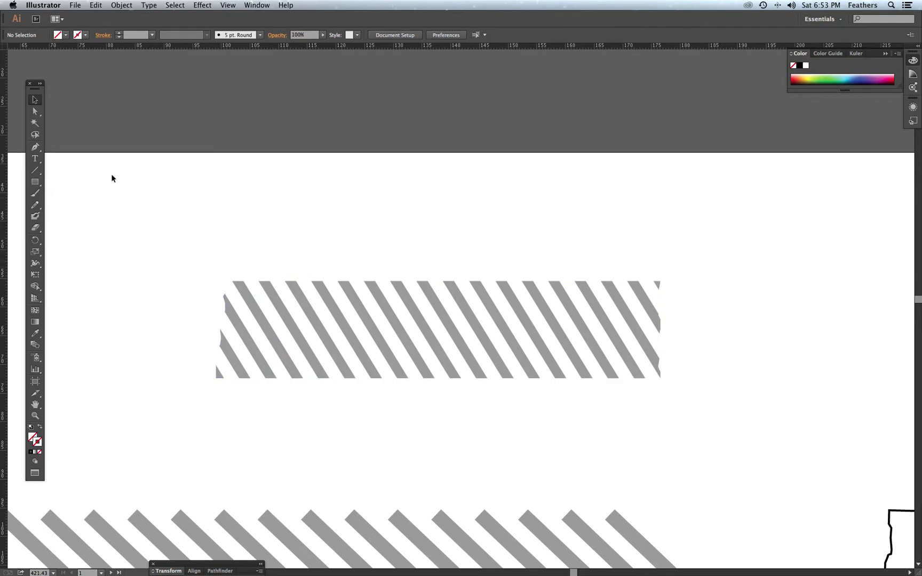
Step: Fill the tape's clipping path with mint green 59EFD9 behind the grey stripes, then deselect
left_click(33, 113)
left_click(276, 282)
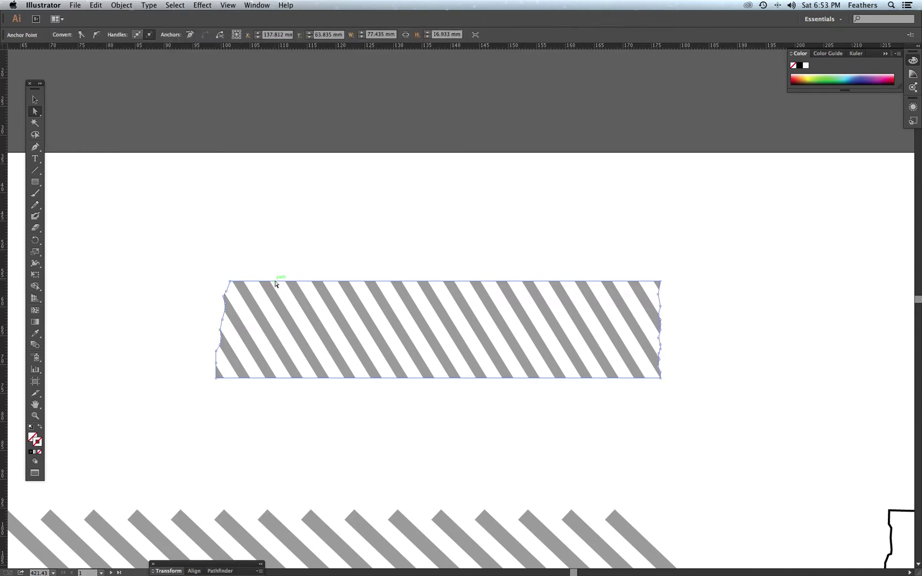
double_click(35, 442)
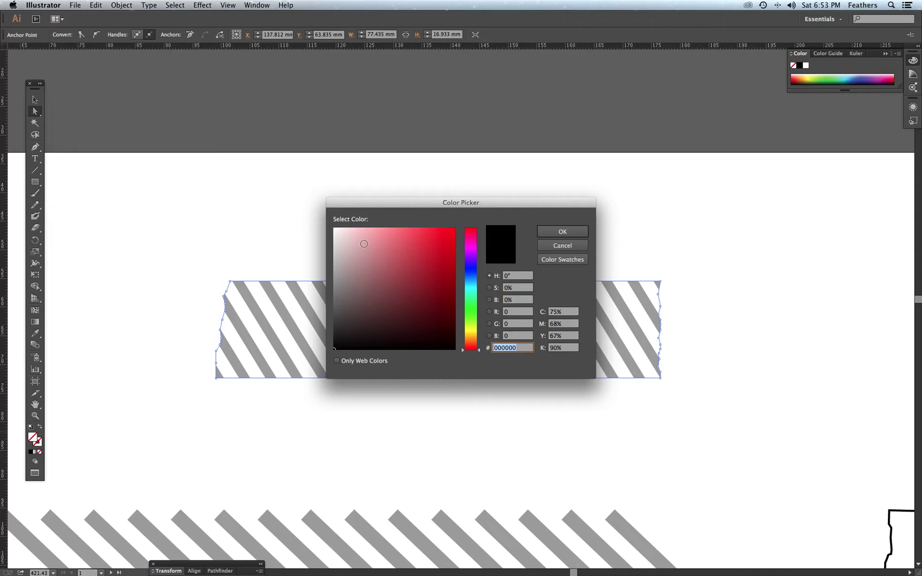
left_click(470, 293)
left_click(410, 235)
left_click(550, 233)
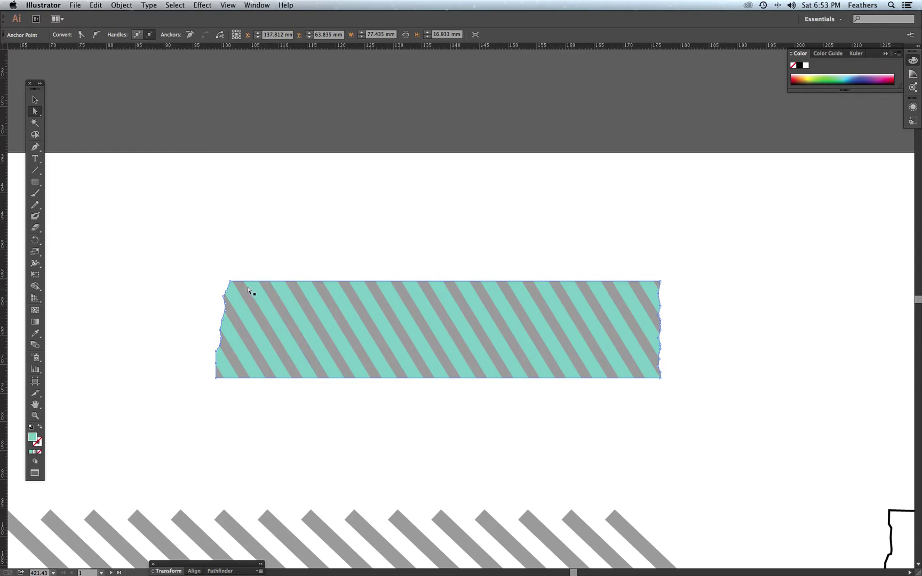
left_click(35, 99)
left_click(112, 156)
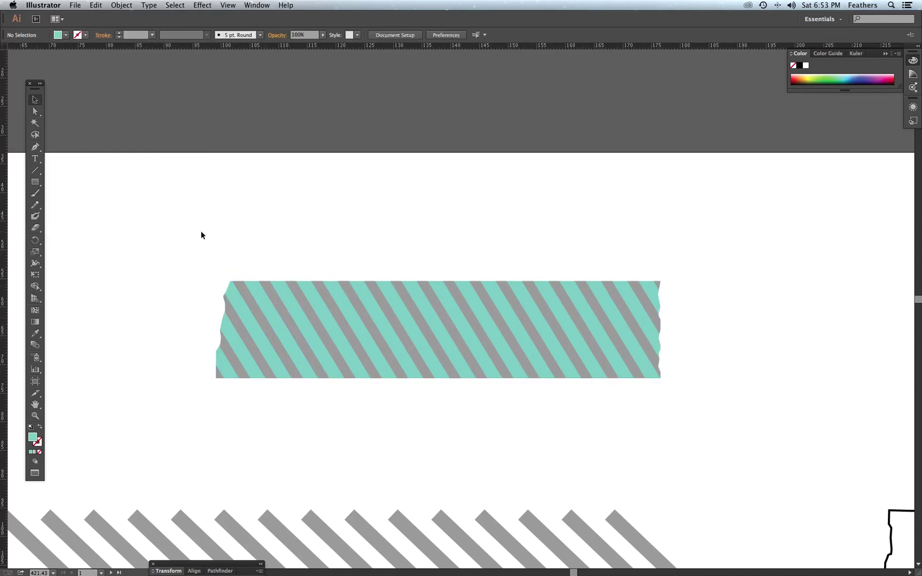
key("super+minus")
key("super+minus")
key("super+minus")
key("super+minus")
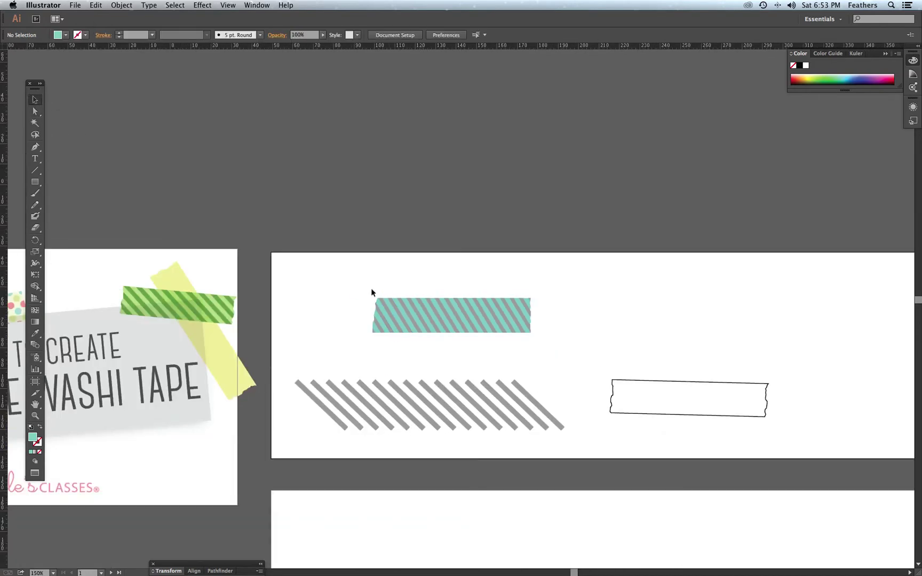
Step: Zoom in on the row of dots and sample the pink dot's colour
scroll(500, 331, "down", 5)
scroll(500, 331, "right", 1)
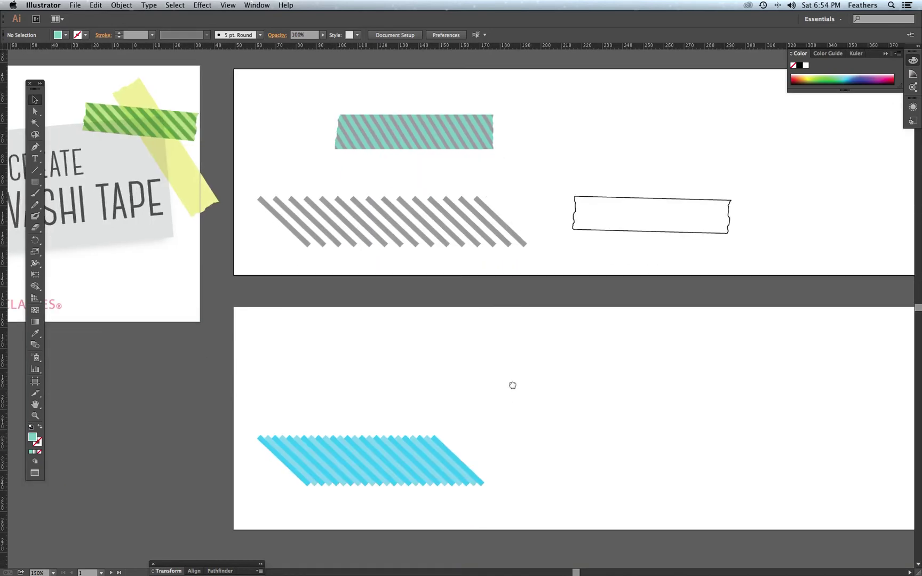
scroll(514, 398, "down", 10)
scroll(514, 397, "right", 1)
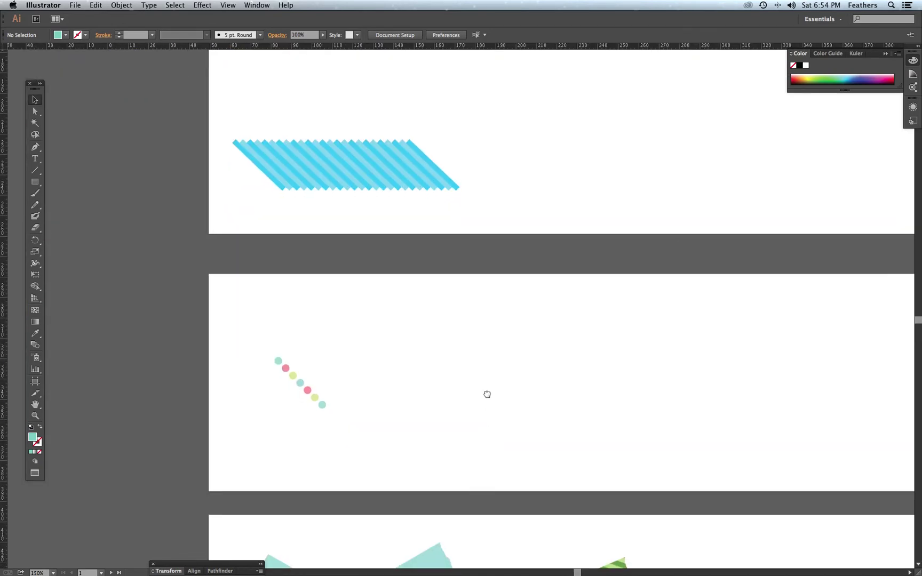
scroll(487, 394, "down", 2)
left_click_drag(213, 274, 406, 402)
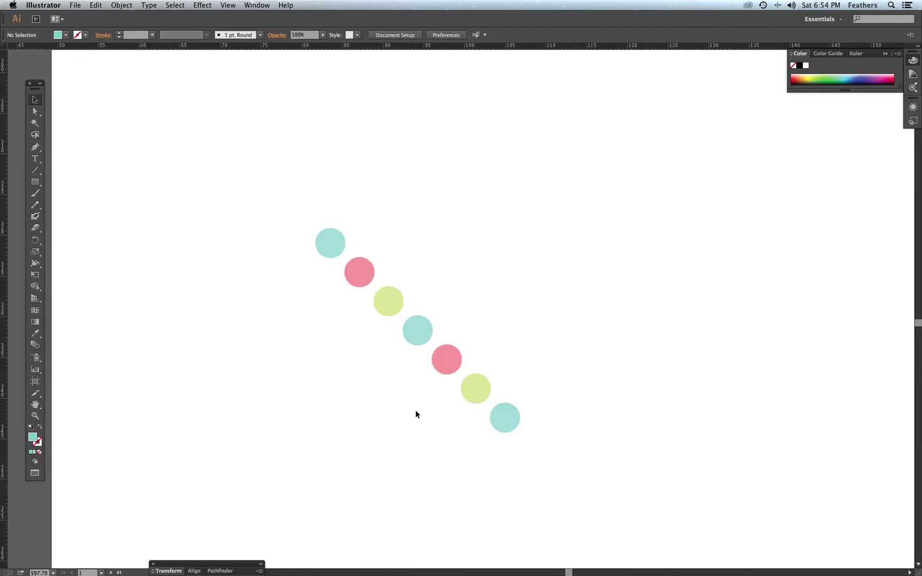
left_click(331, 243)
left_click(358, 270)
left_click_drag(413, 274, 306, 268)
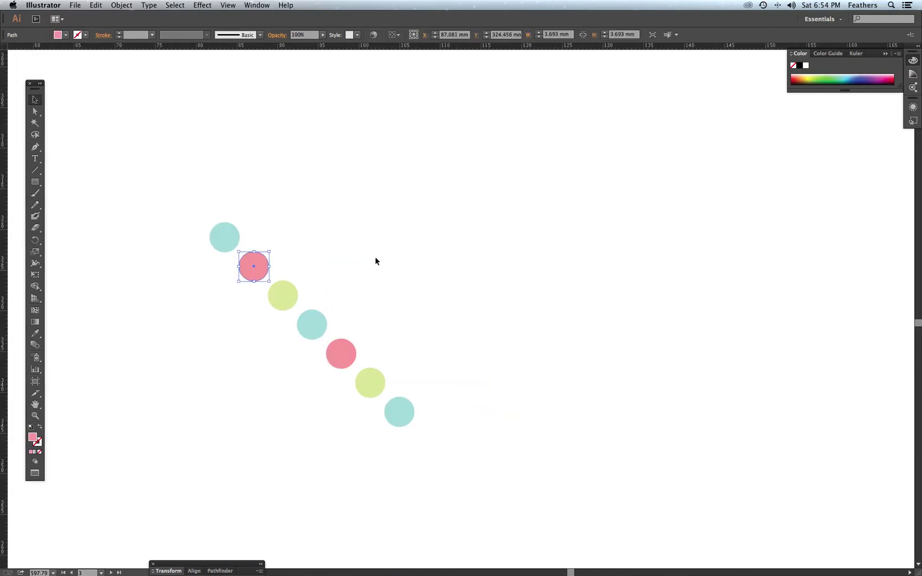
left_click(374, 259)
Step: Draw a 3.9 mm pink circle beside the row and Alt-drag a copy diagonally below-right
left_click(36, 182)
left_click_drag(36, 183, 66, 206)
left_click_drag(421, 226, 437, 238)
left_click(35, 99)
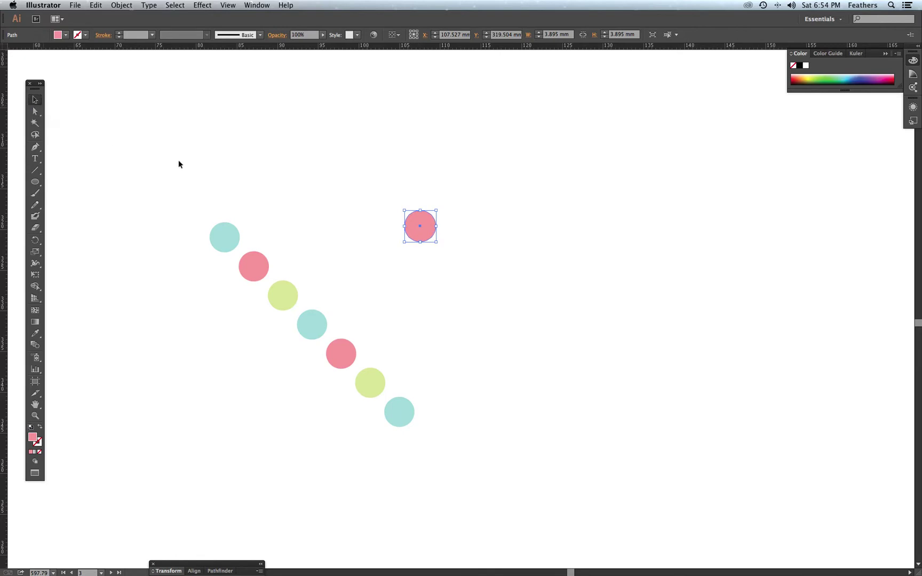
left_click_drag(422, 230, 434, 246)
left_click_drag(434, 245, 451, 260)
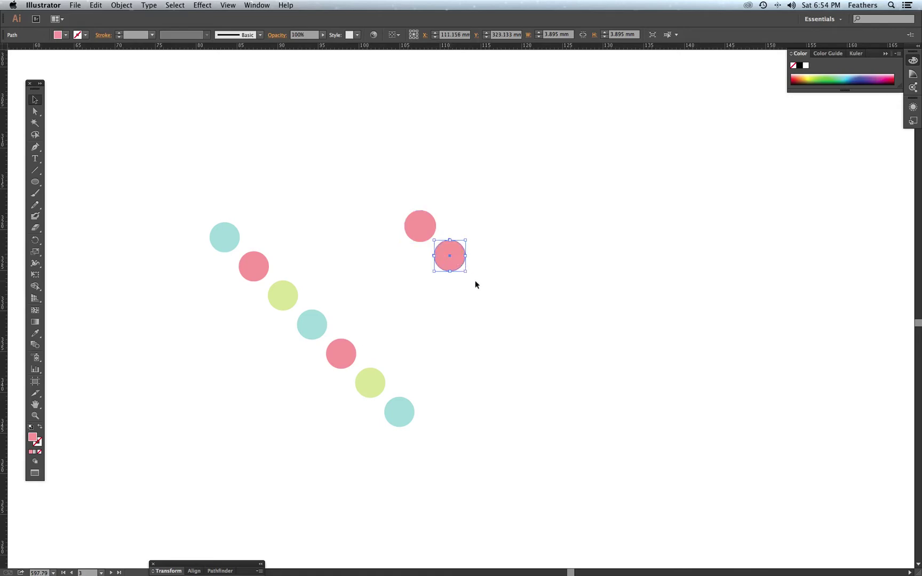
Step: Repeat the offset copy to make eight diagonal dots, then eyedropper every second circle teal
key("super+d")
key("super+d")
key("super+d")
key("super+d")
key("super+d")
key("super+d")
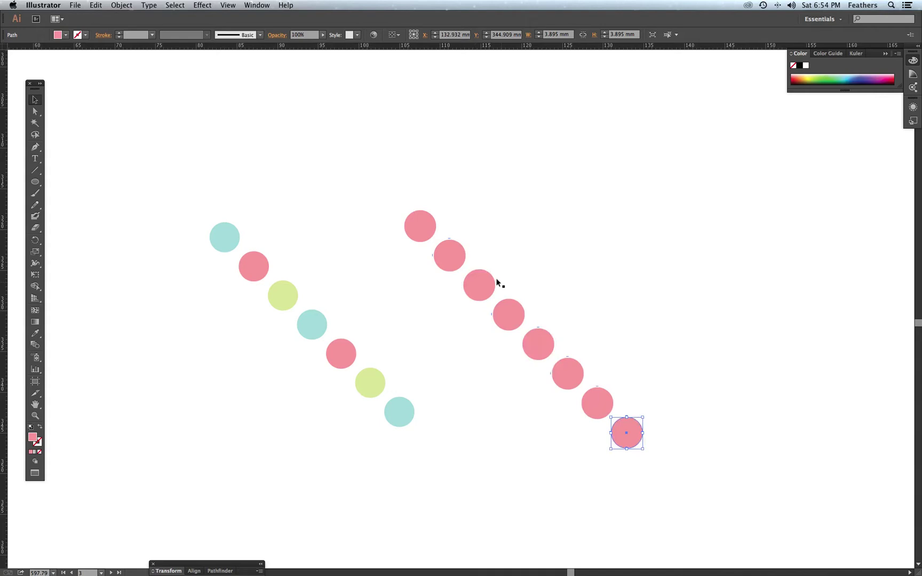
key("super+shift+a")
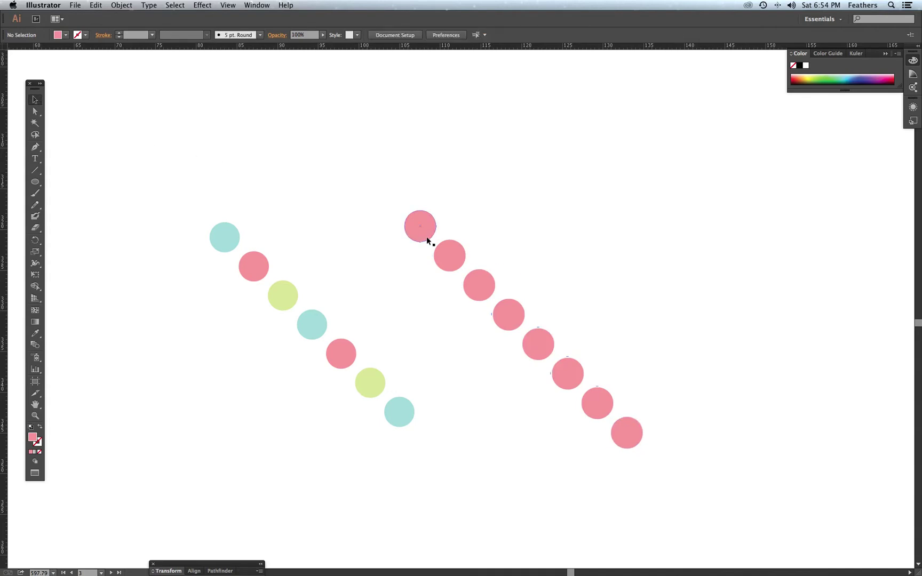
left_click(451, 259)
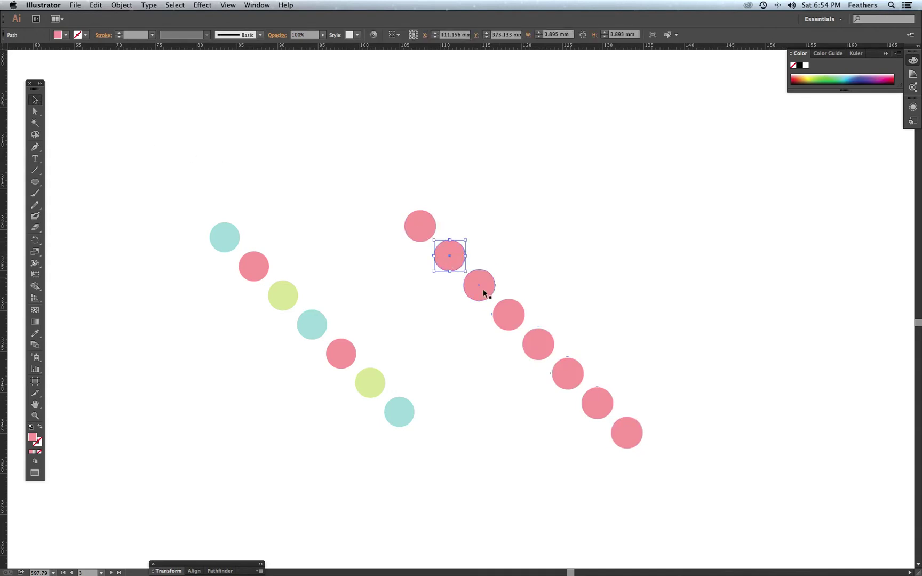
left_click(503, 313, "shift")
left_click(569, 373, "shift")
scroll(568, 372, "left", 5)
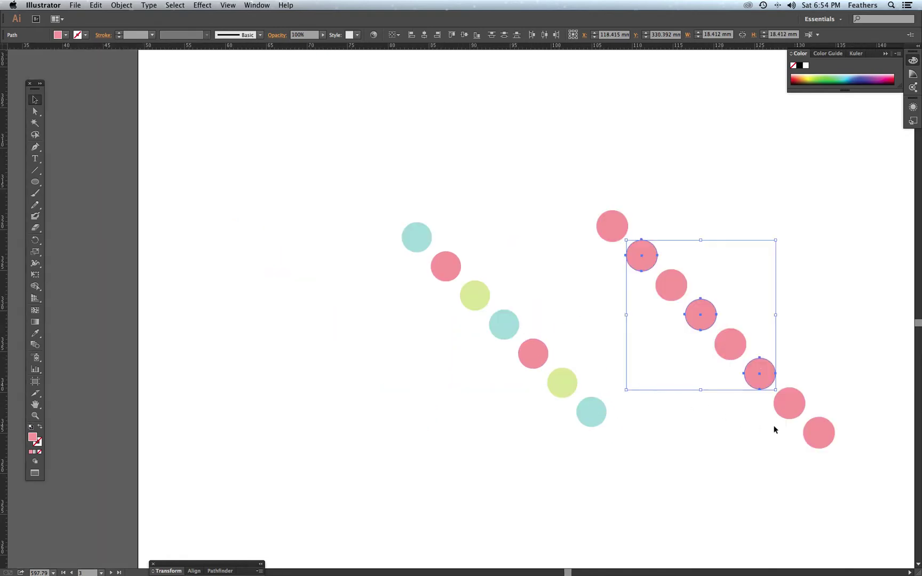
left_click(814, 433, "shift")
scroll(523, 231, "right", 4)
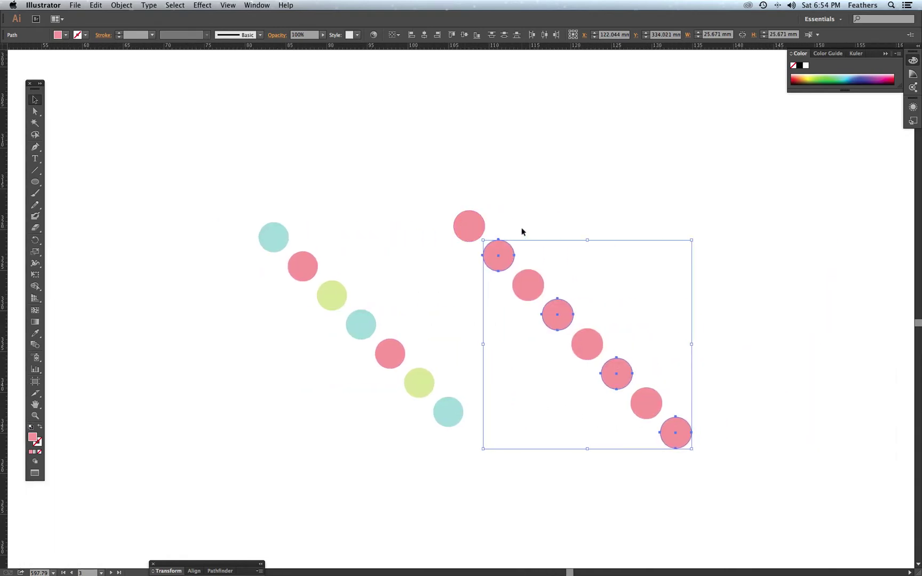
left_click(36, 333)
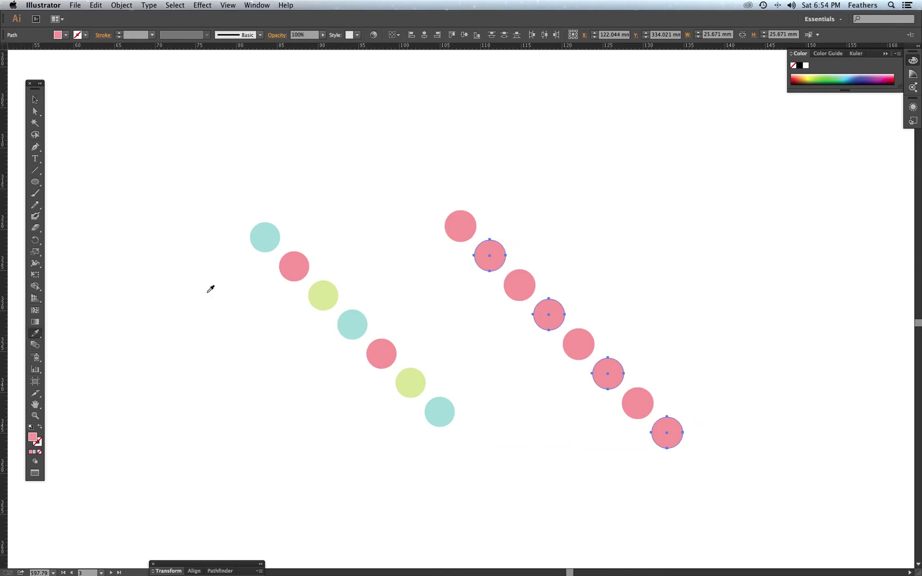
left_click(254, 237)
key("v")
left_click(437, 257)
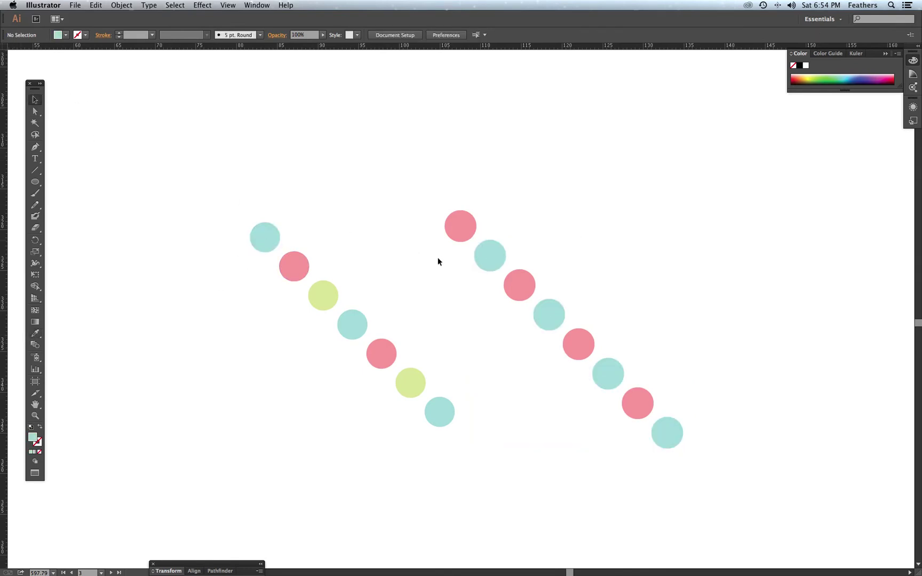
Step: Select the new diagonal row of dots and place an offset copy to its right
left_click_drag(438, 203, 737, 447)
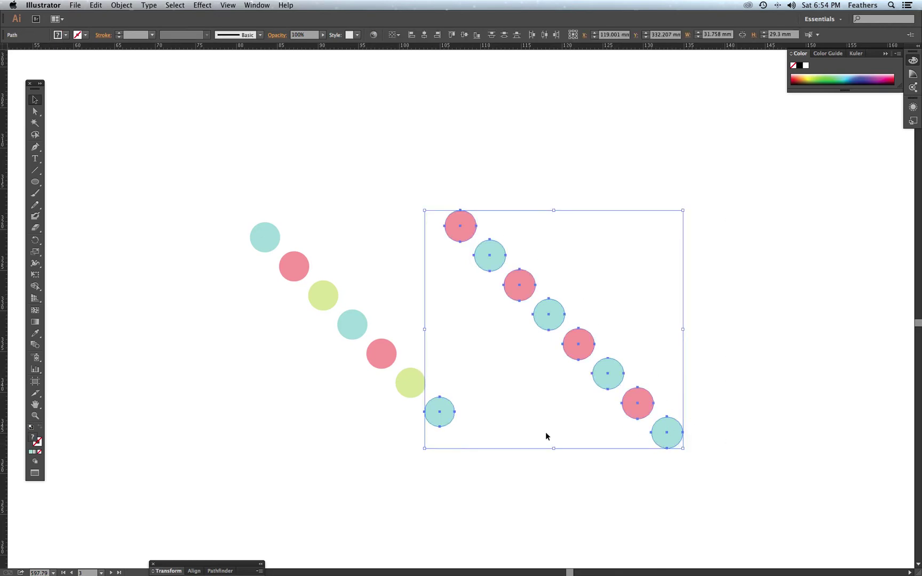
left_click(439, 411, "shift")
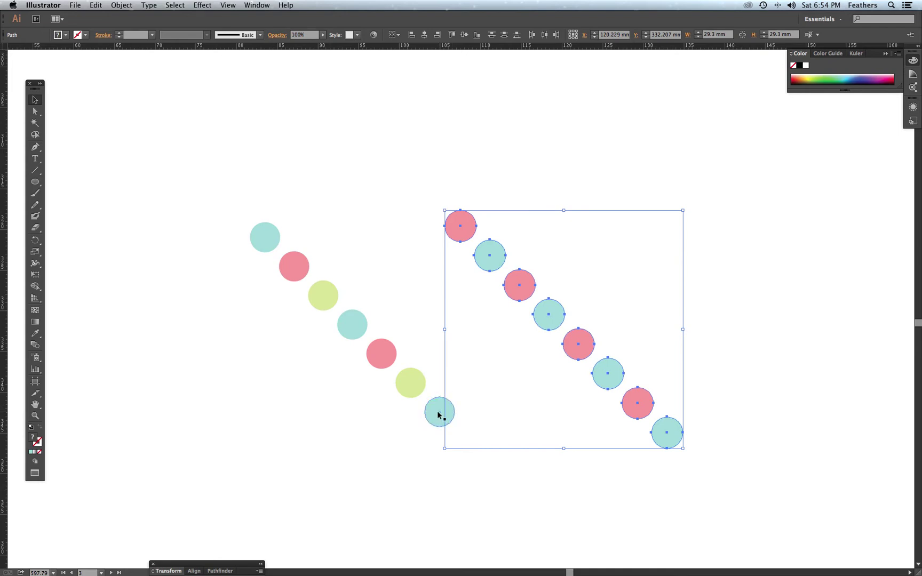
left_click_drag(556, 410, 286, 391)
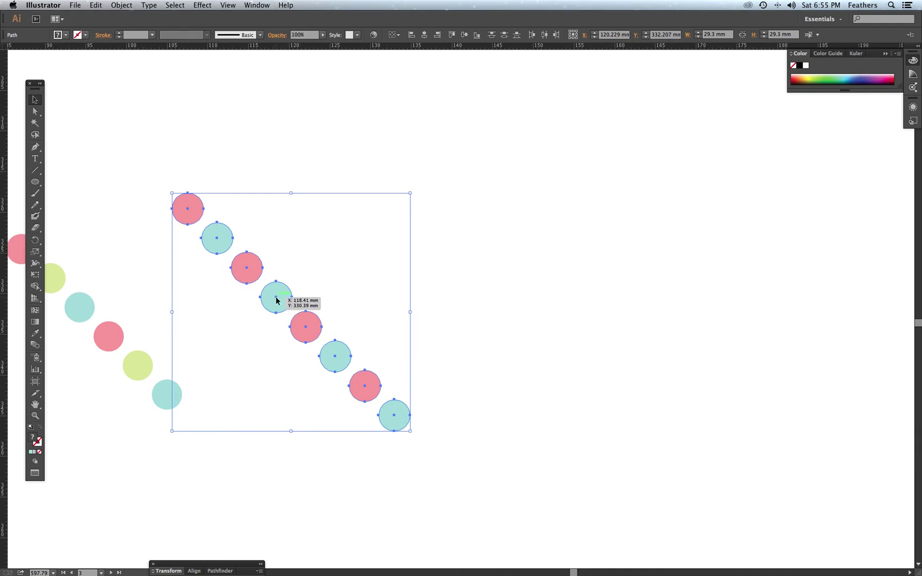
left_click_drag(278, 301, 338, 297)
Step: Repeat the offset copy three more times with Ctrl+D to extend the dot grid rightward
scroll(337, 297, "down", 6)
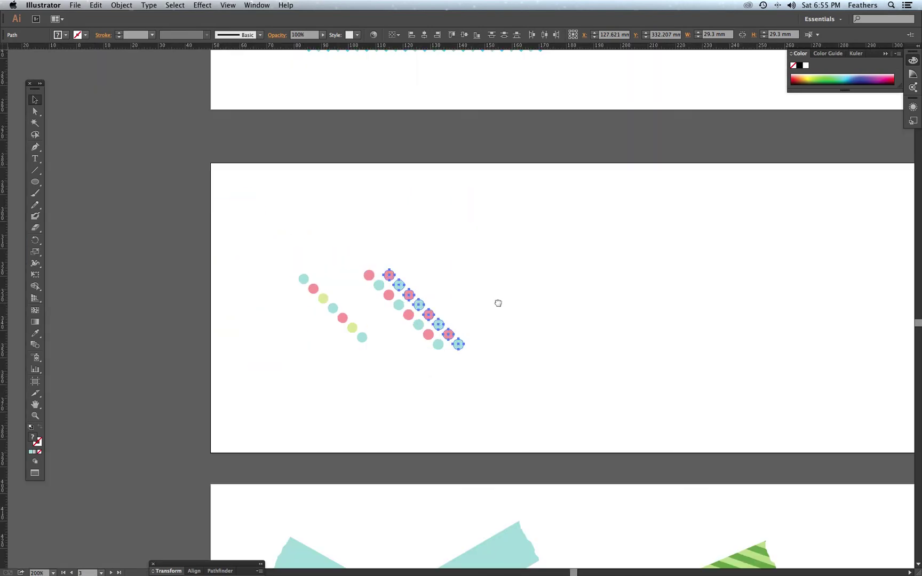
left_click_drag(498, 303, 403, 319)
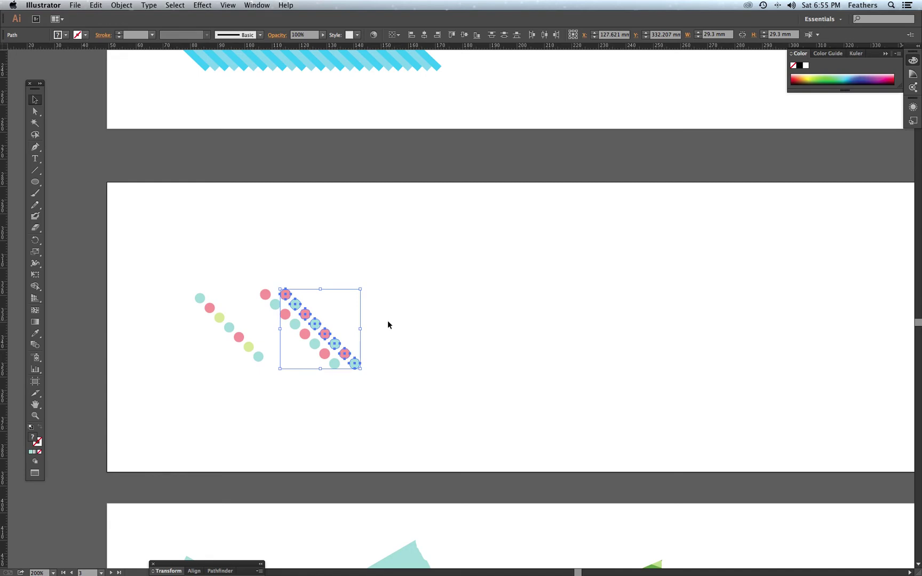
key("ctrl+d")
key("ctrl+d")
key("ctrl+d")
key("ctrl+d")
key("ctrl+d")
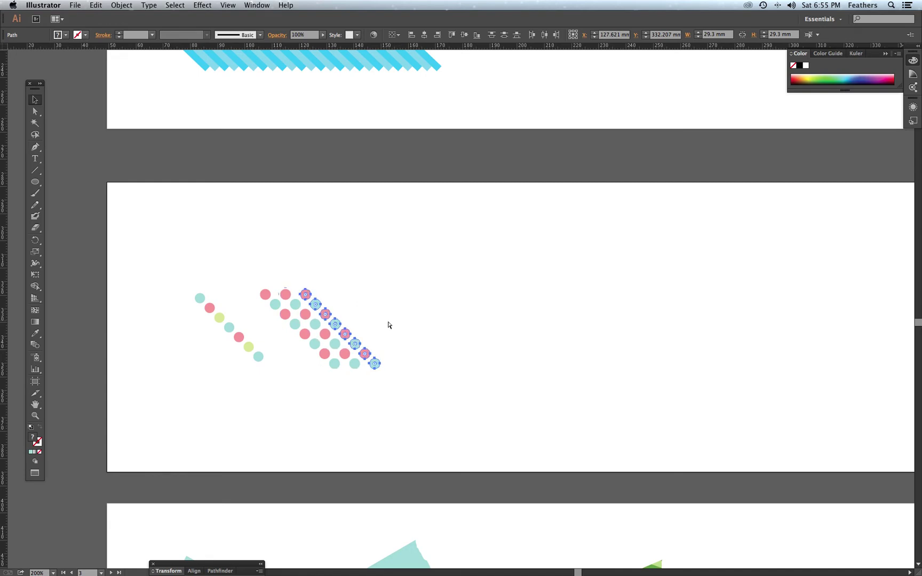
key("ctrl+d")
key("ctrl+d")
key("ctrl+d")
key("ctrl+d")
key("ctrl+d")
key("ctrl+d")
key("ctrl+d")
key("ctrl+d")
key("ctrl+d")
key("ctrl+d")
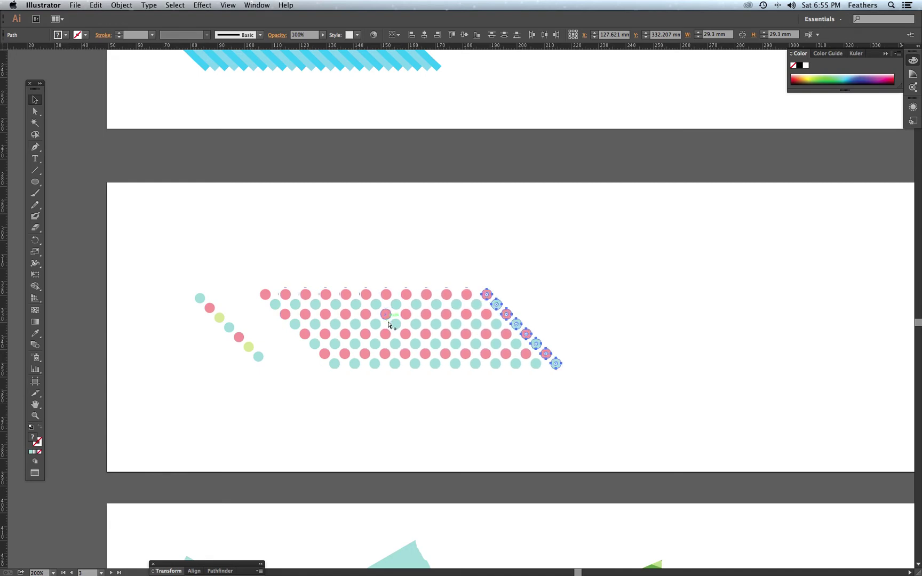
key("ctrl+d")
key("ctrl+d")
key("ctrl+d")
key("ctrl+d")
key("ctrl+d")
key("ctrl+d")
key("ctrl+d")
key("ctrl+d")
key("ctrl+d")
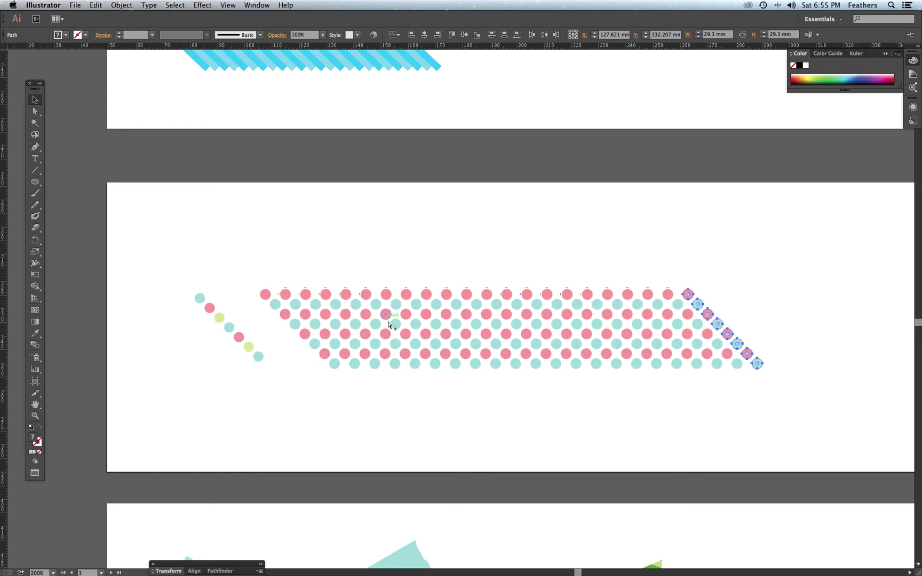
scroll(134, 143, "right", 1)
Step: Drag the torn-edge tape outline from the upper artboard down to just below the dot grid
left_click(540, 205)
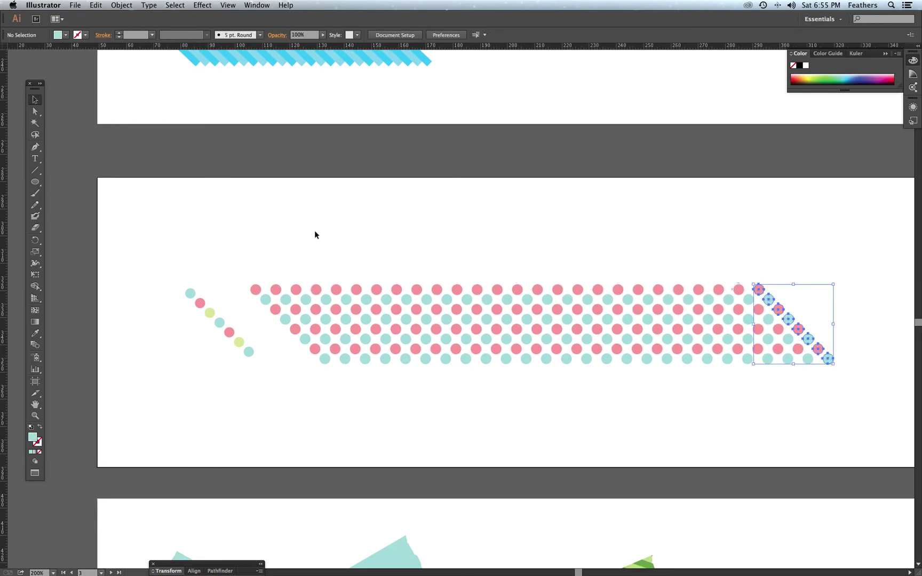
left_click_drag(513, 249, 464, 377)
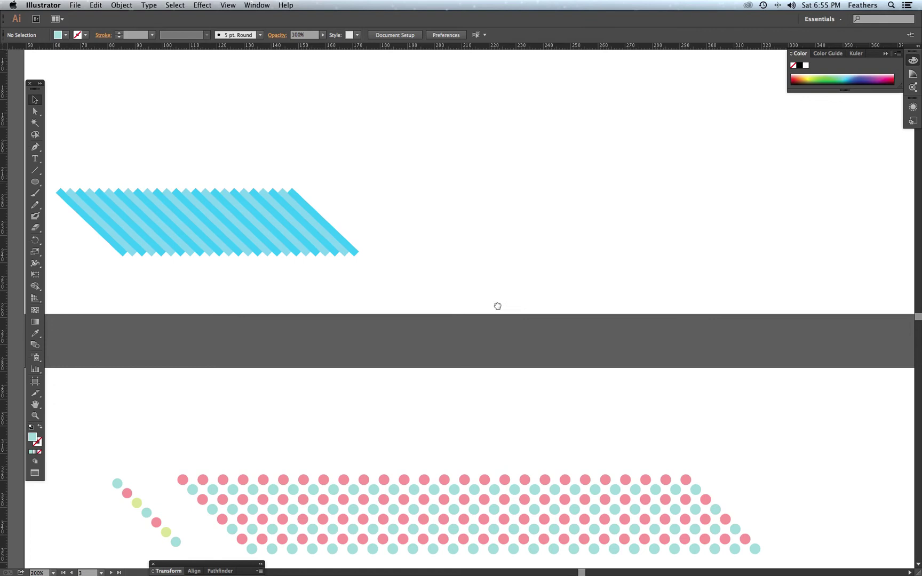
scroll(499, 266, "up", 10)
left_click(483, 166)
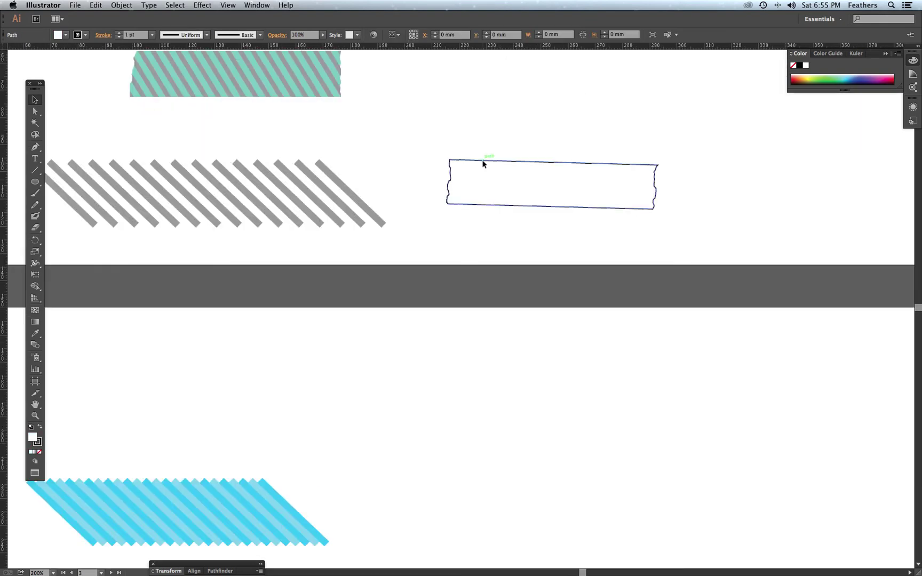
left_click_drag(483, 166, 472, 433)
scroll(491, 363, "down", 8)
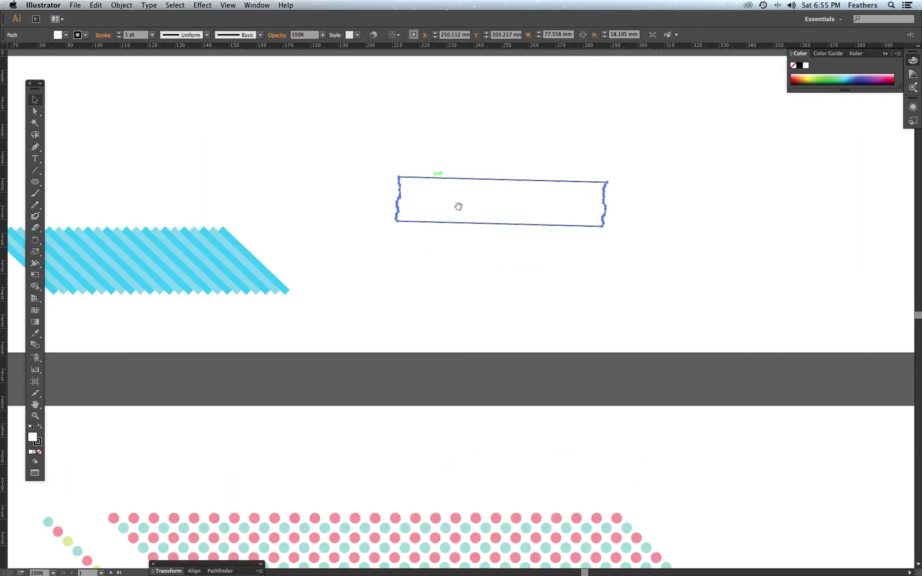
left_click_drag(442, 178, 288, 492)
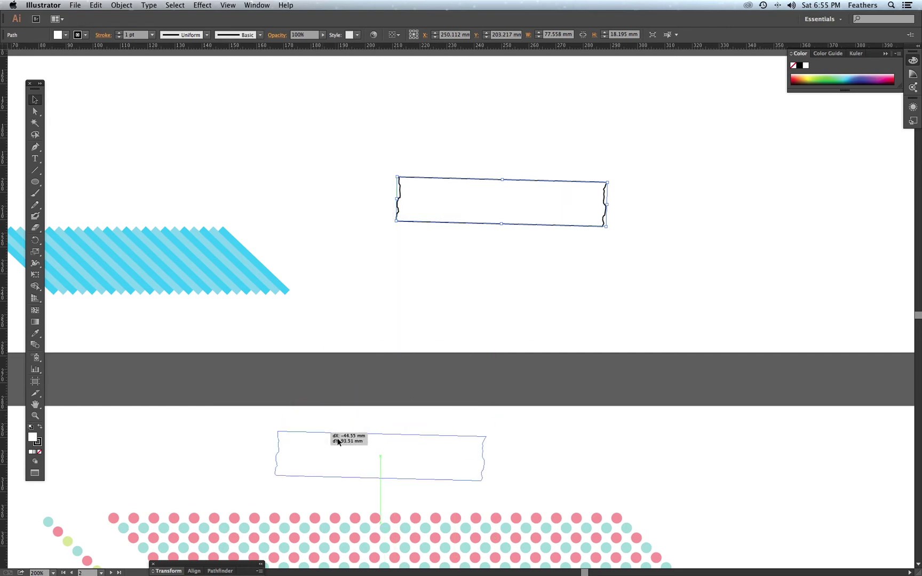
scroll(389, 268, "down", 7)
left_click_drag(382, 277, 331, 465)
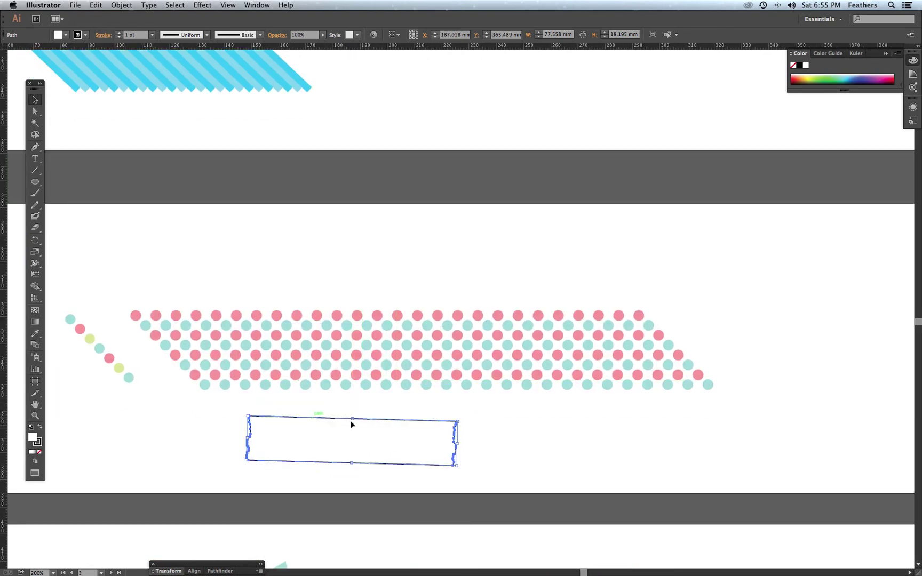
left_click(475, 429)
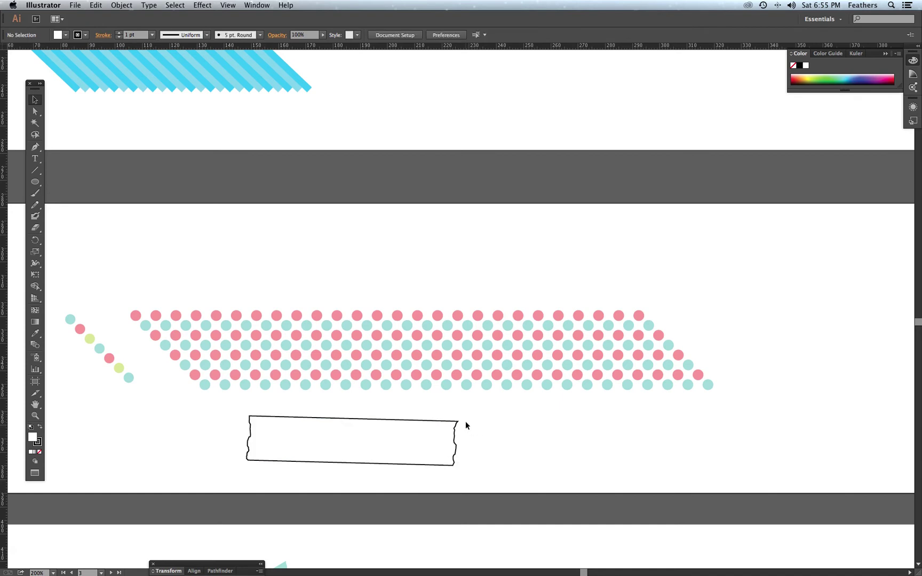
Step: Stretch the tape outline wider by dragging, then undo the change
left_click(455, 424)
left_click_drag(457, 443, 663, 448)
left_click(644, 419)
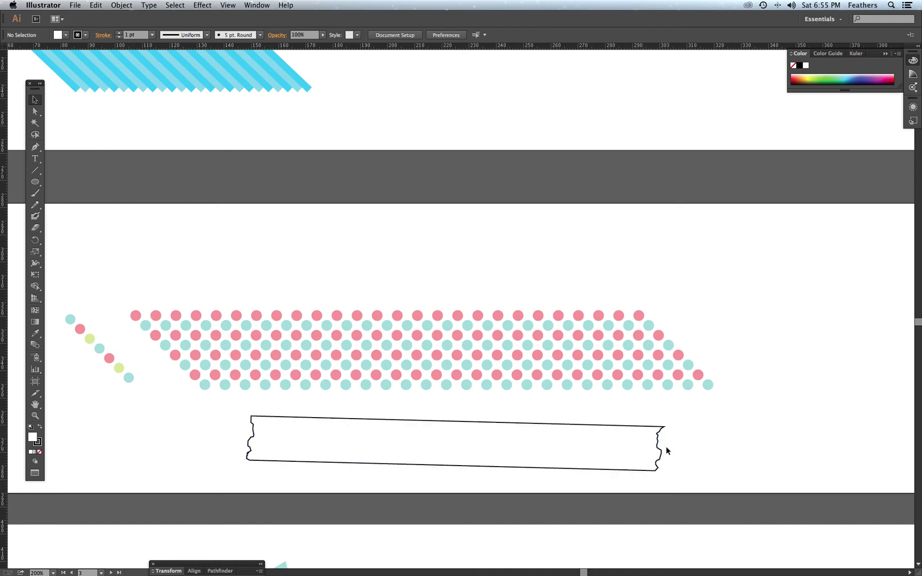
key("super+z")
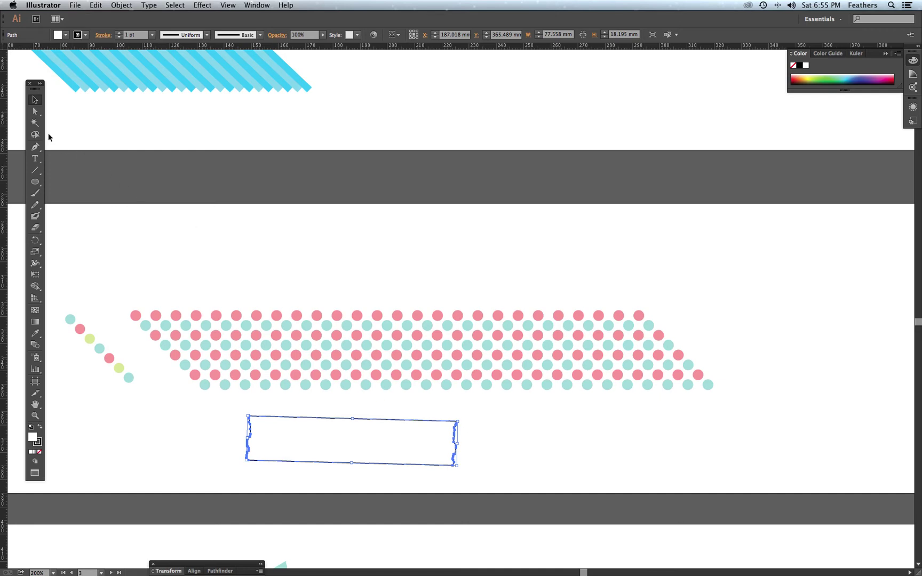
Step: Nudge the shape's right-edge anchors right until the tape is about 158.7 mm wide
left_click(36, 112)
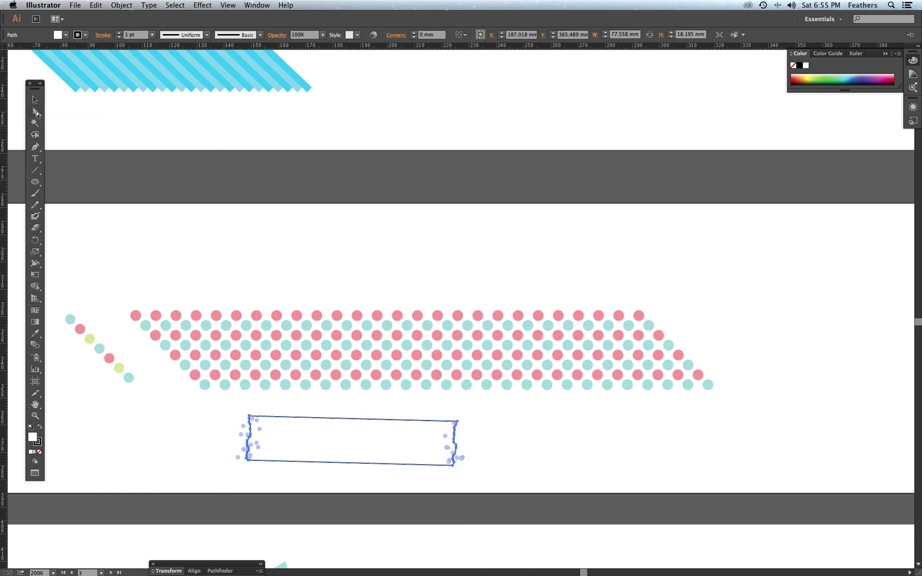
left_click(445, 410)
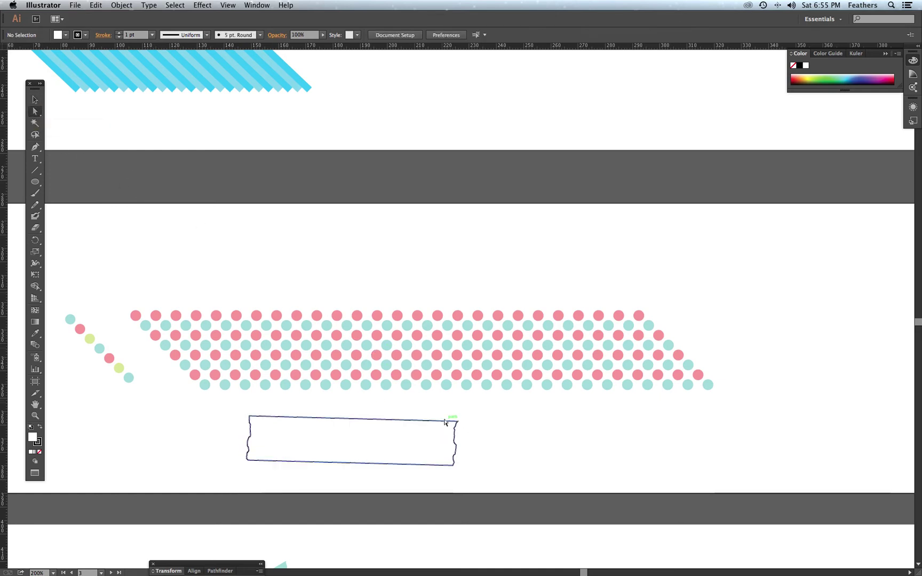
left_click_drag(439, 410, 476, 478)
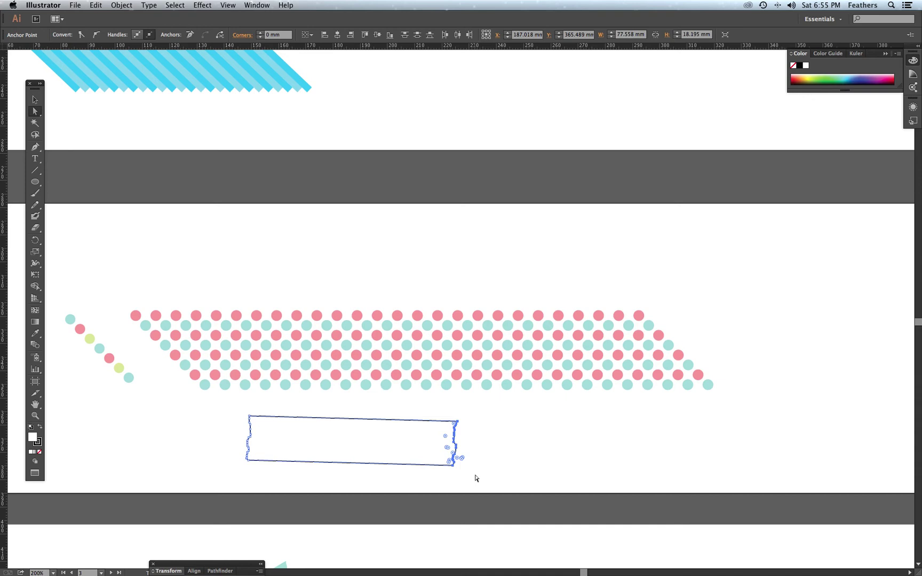
key("shift+Right")
key("shift+Right")
key("shift+Right")
key("shift+Right")
key("shift+Right")
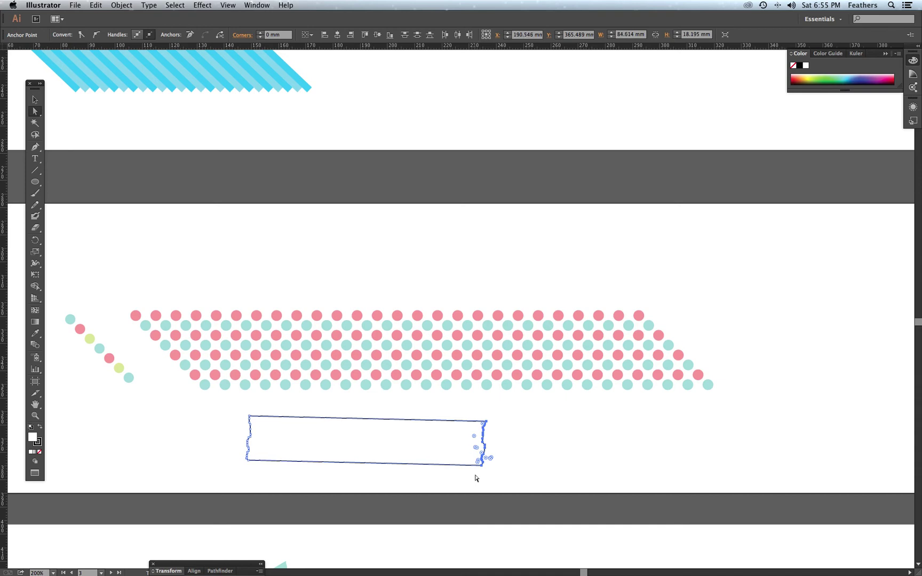
key("shift+Right")
key("shift+Right")
key("shift+Right")
key("shift+Right")
key("shift+Right")
key("shift+Right")
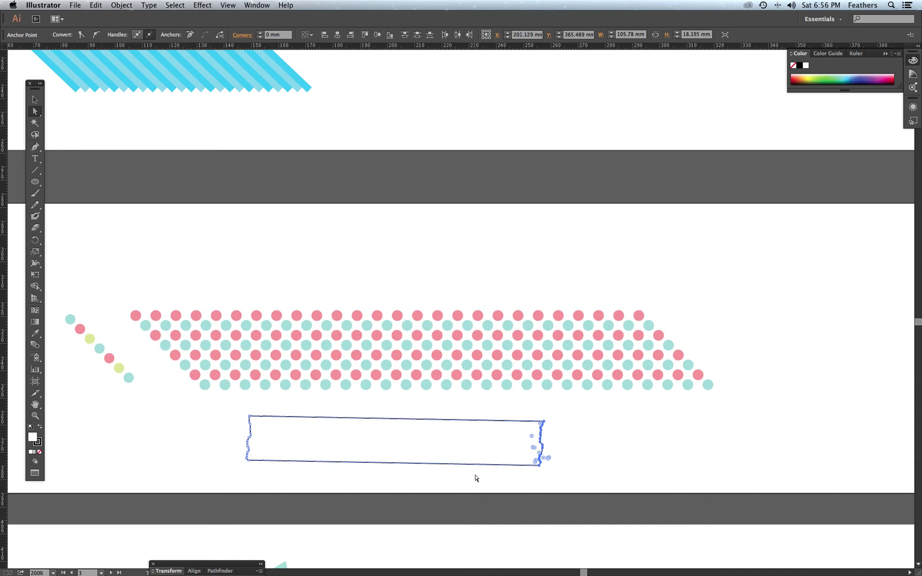
key("shift+Right")
key("shift+Right")
key("shift+Right")
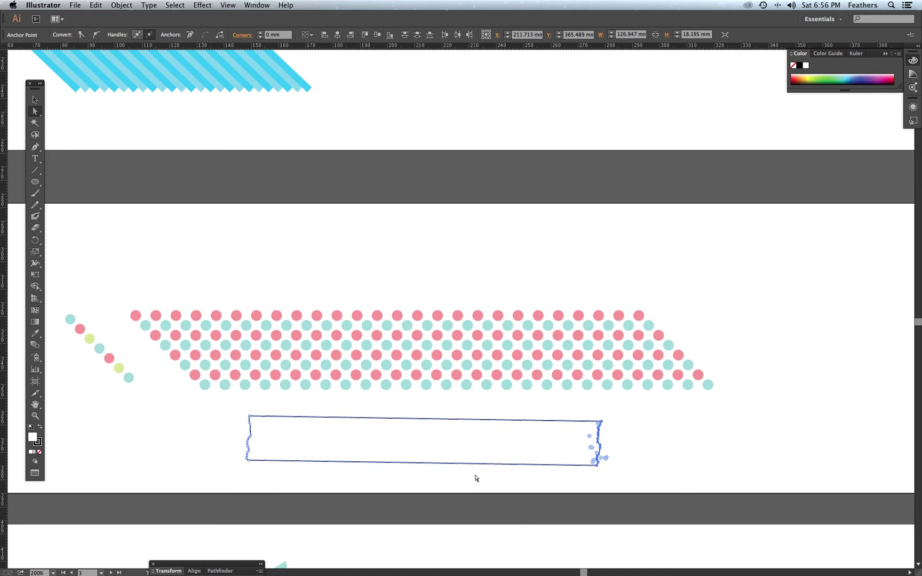
key("shift+Right")
key("shift+Right")
key("shift+Right")
key("shift+Right")
key("shift+Right")
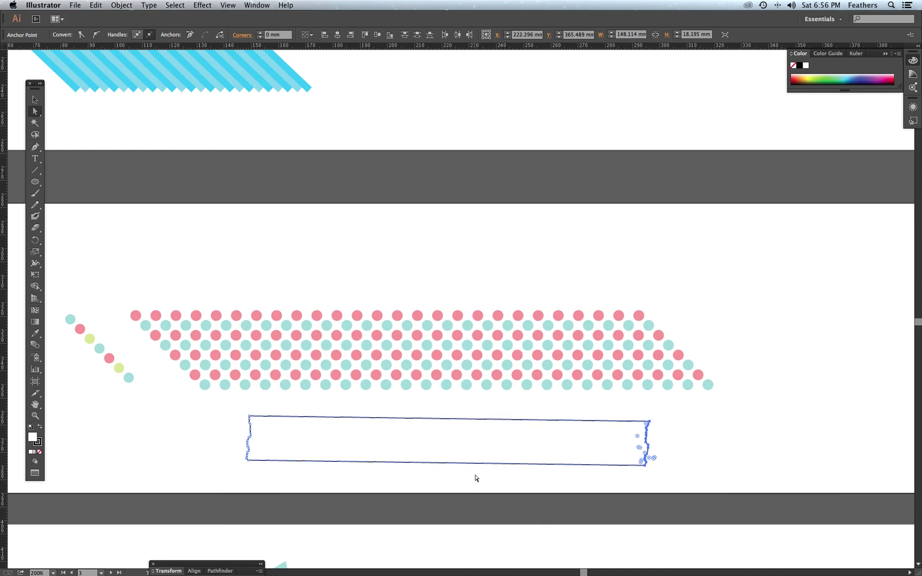
key("shift+Right")
key("shift+Right")
key("shift+Right")
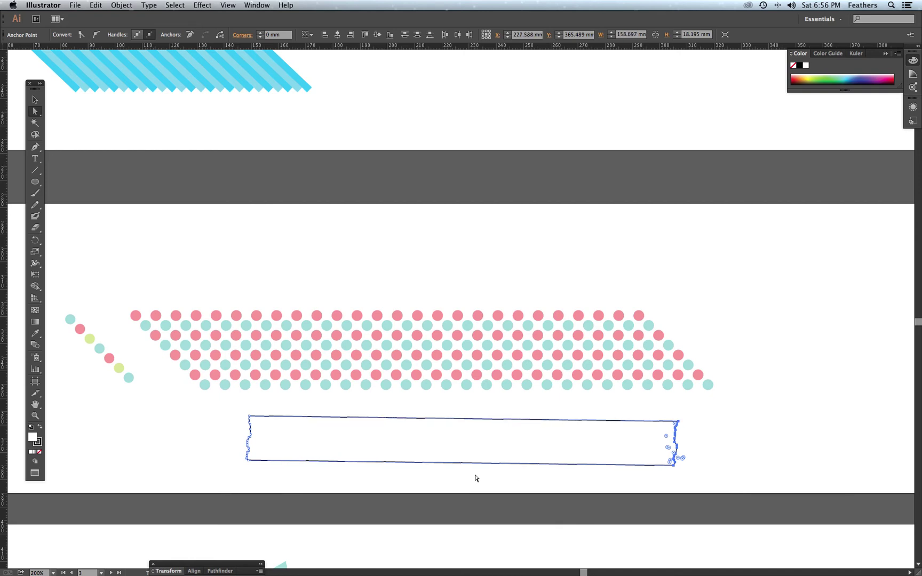
key("v")
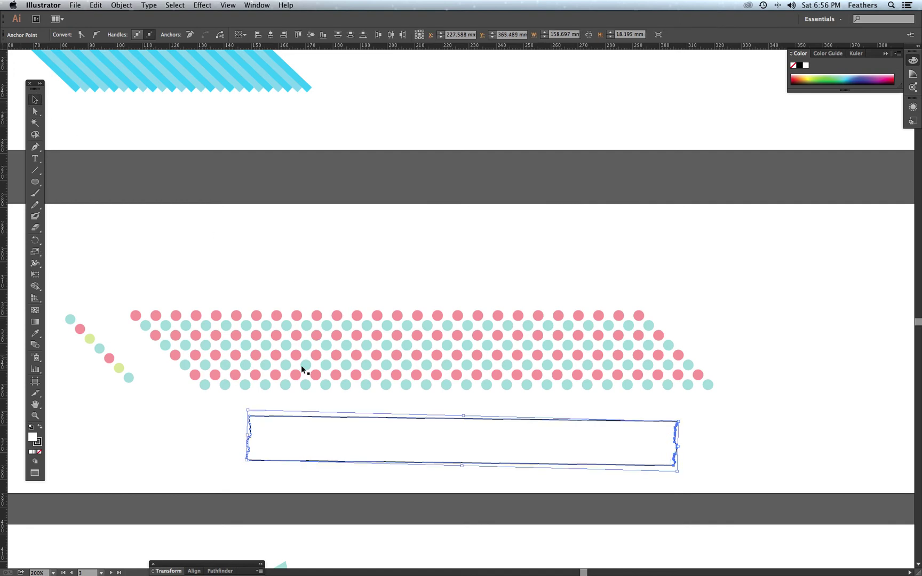
left_click_drag(294, 416, 273, 420)
Step: Select all the pink and teal dots and group them
left_click(139, 295)
left_click_drag(131, 294, 713, 391)
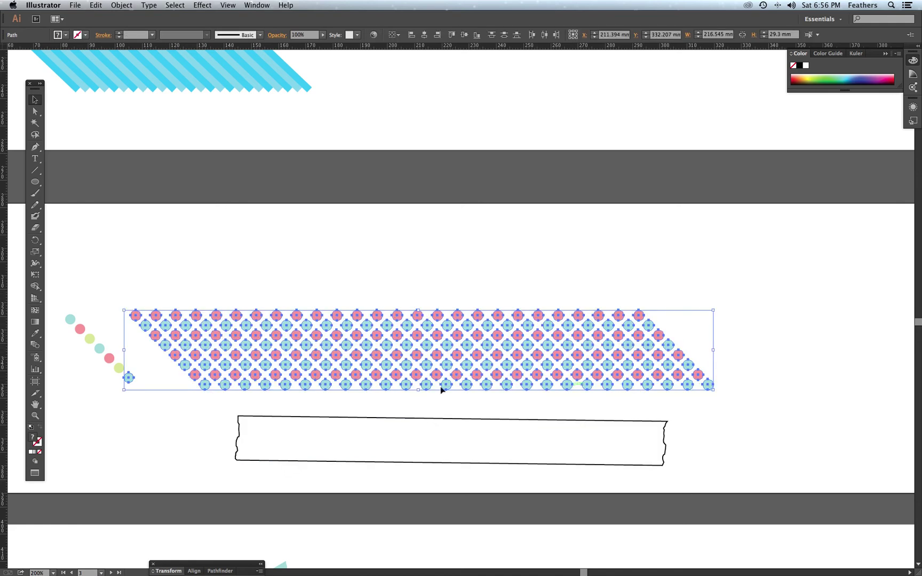
left_click(130, 379, "shift")
key("super+g")
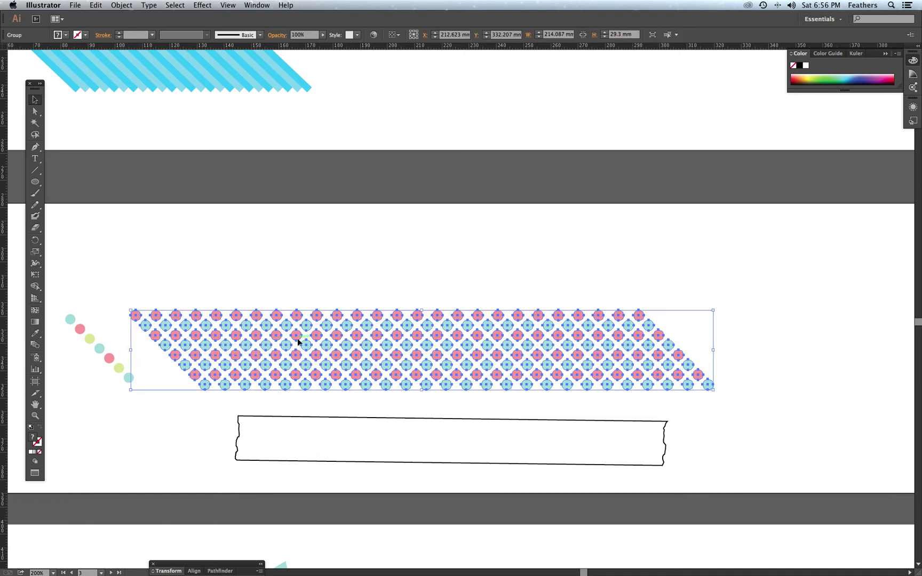
Step: Move the tape shape over the dots and set its fill and stroke to None
left_click_drag(334, 420, 302, 324)
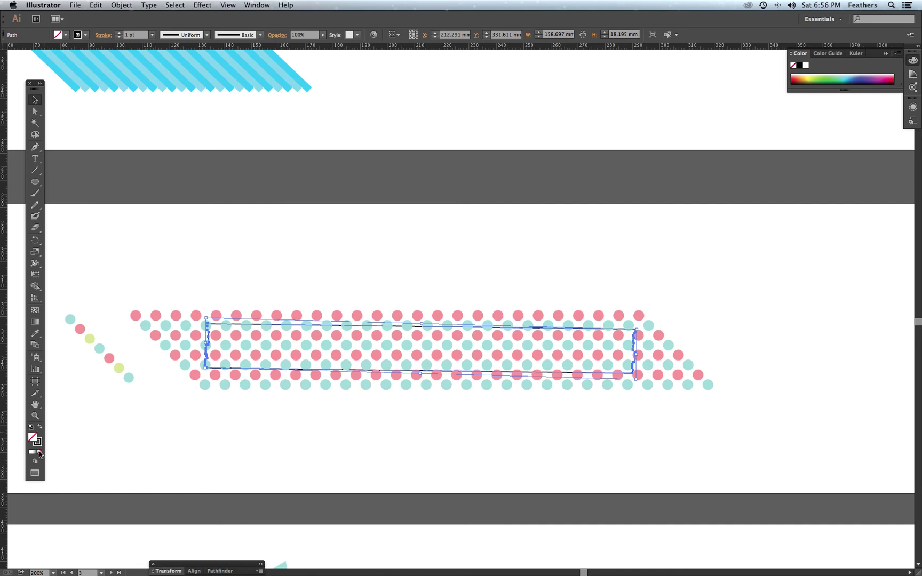
left_click(39, 453)
key("x")
left_click(39, 453)
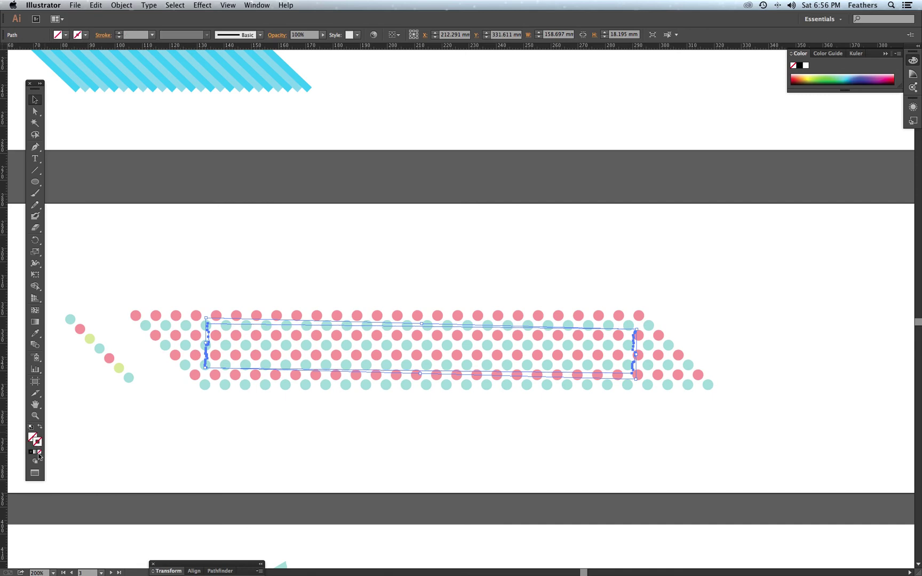
Step: Select the tape shape with the dot group and make a clipping mask with Cmd+7
left_click(235, 316, "shift")
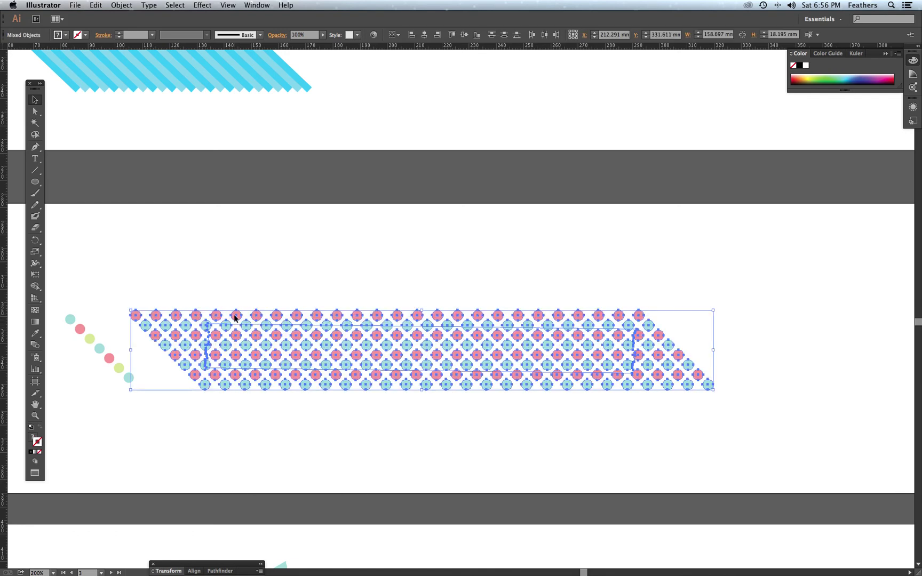
key("super+7")
left_click(556, 294)
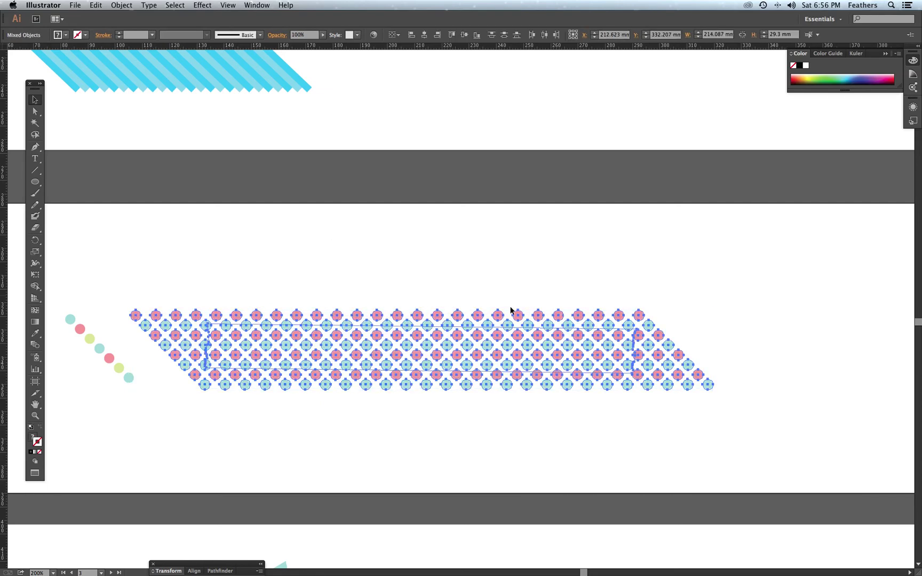
left_click(328, 295)
left_click(299, 328)
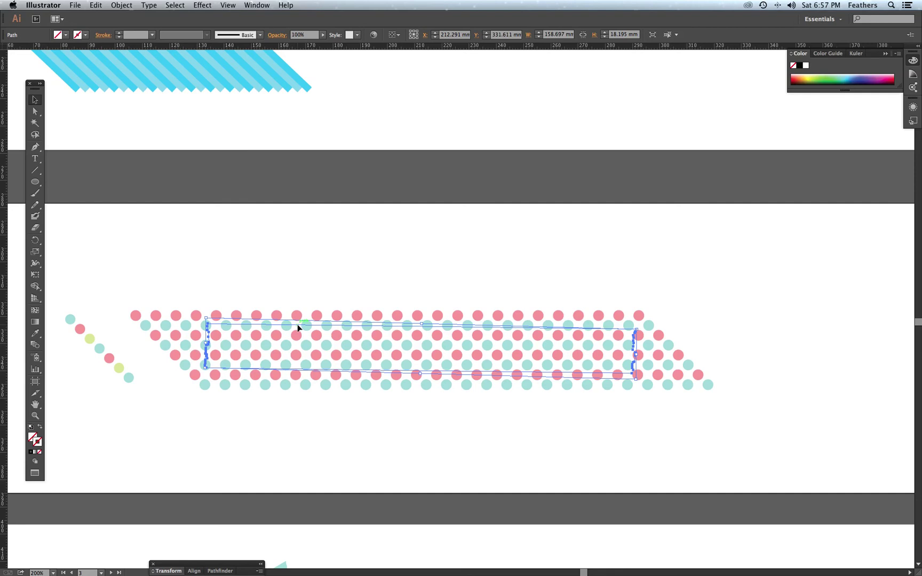
left_click(297, 314, "shift")
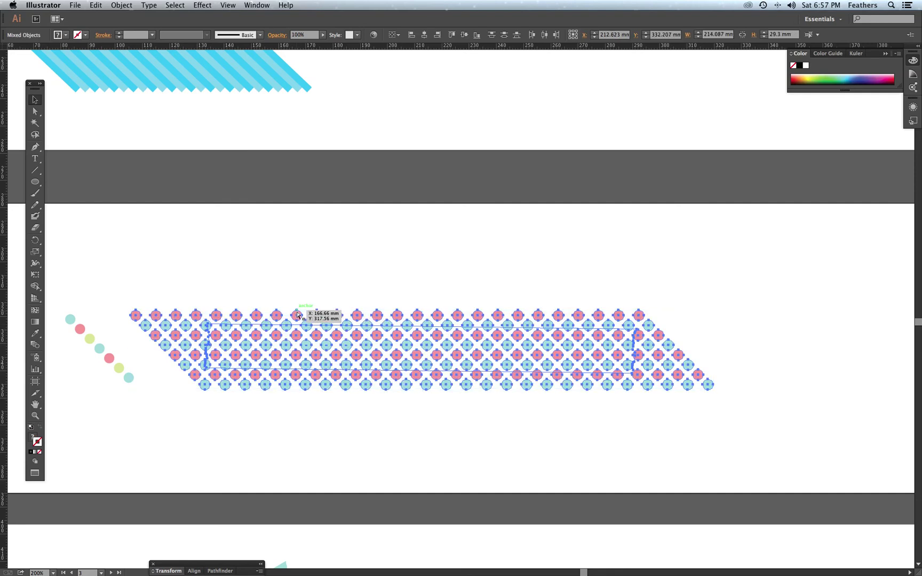
key("super+7")
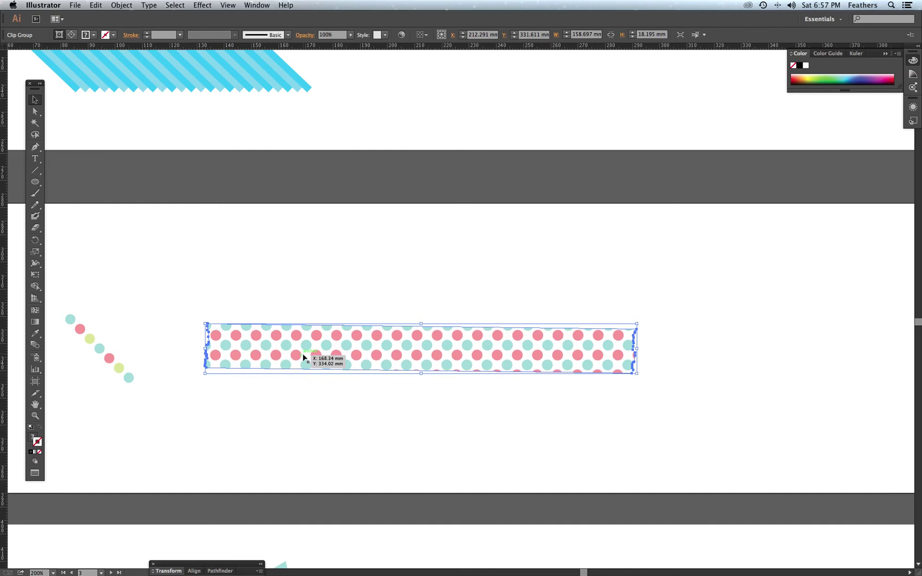
Step: Direct-select the tape's clipping path and give it a pale yellow fill
left_click(306, 301)
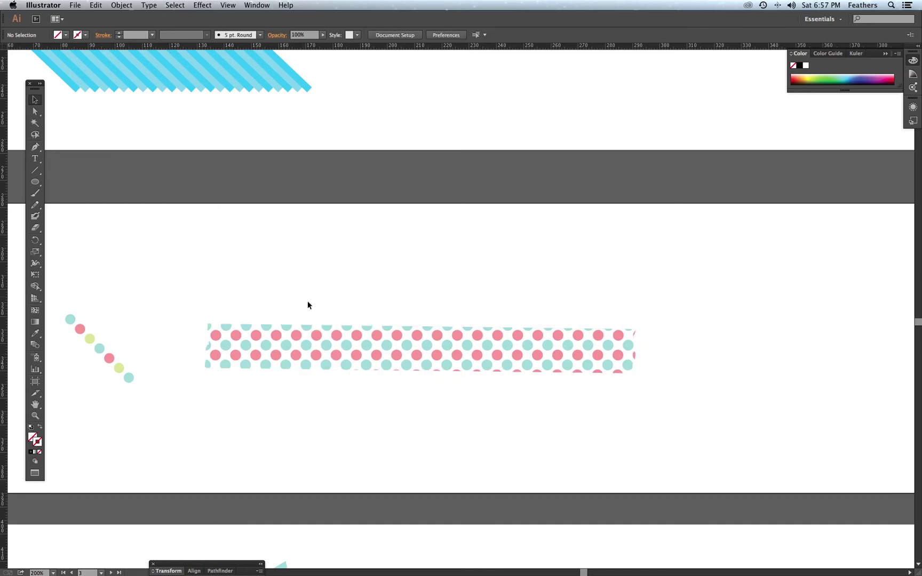
left_click(35, 111)
left_click(277, 330)
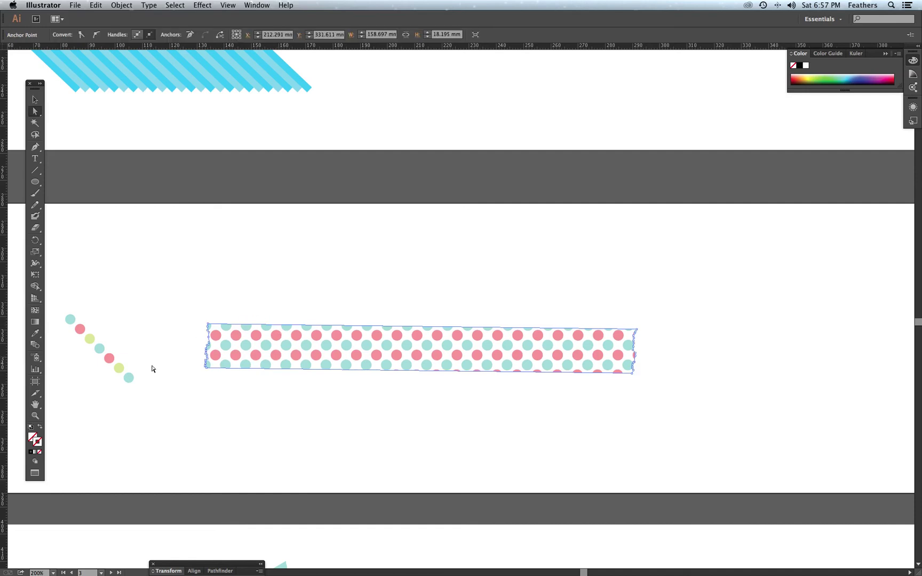
double_click(33, 438)
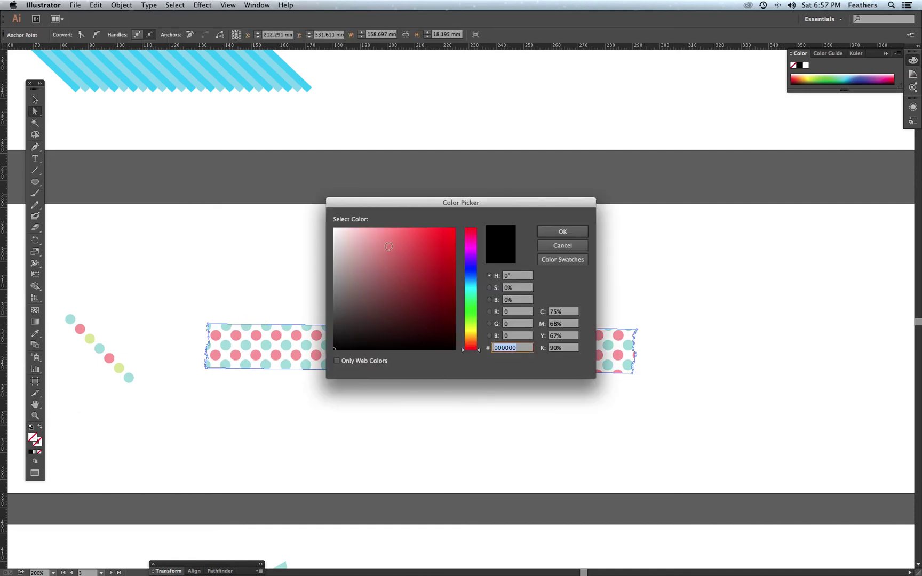
left_click(474, 330)
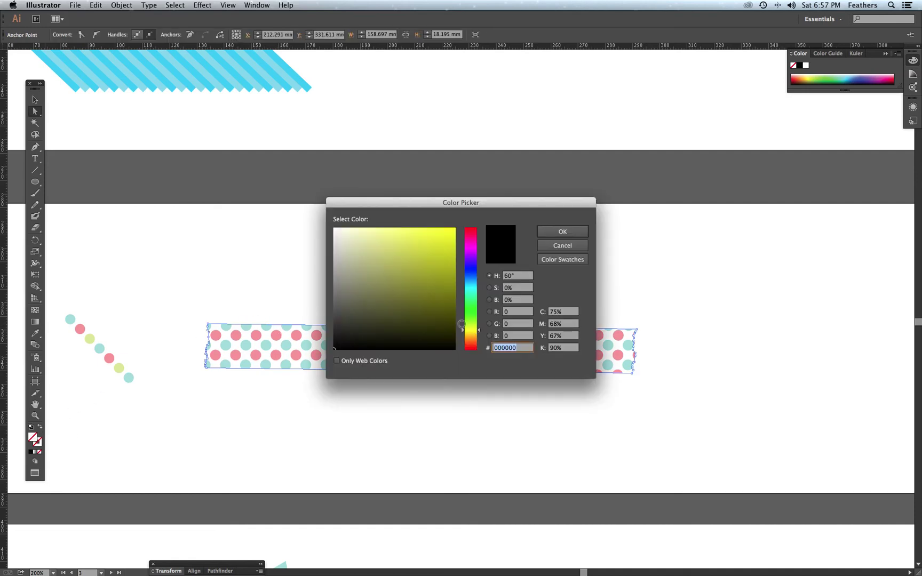
left_click(364, 235)
left_click(555, 234)
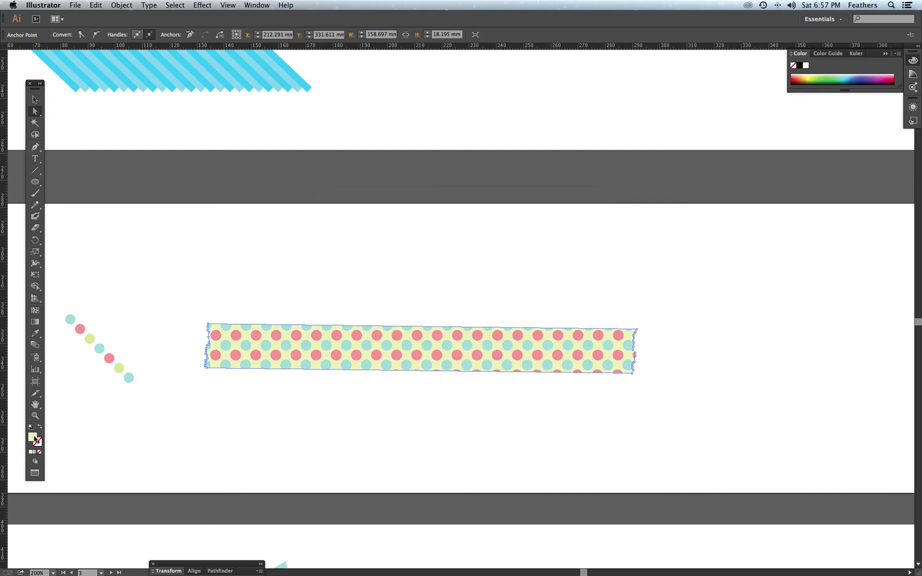
Step: Change the tape's background fill to cream yellow F4F3CE and zoom out to see all artboards
double_click(34, 438)
left_click(352, 232)
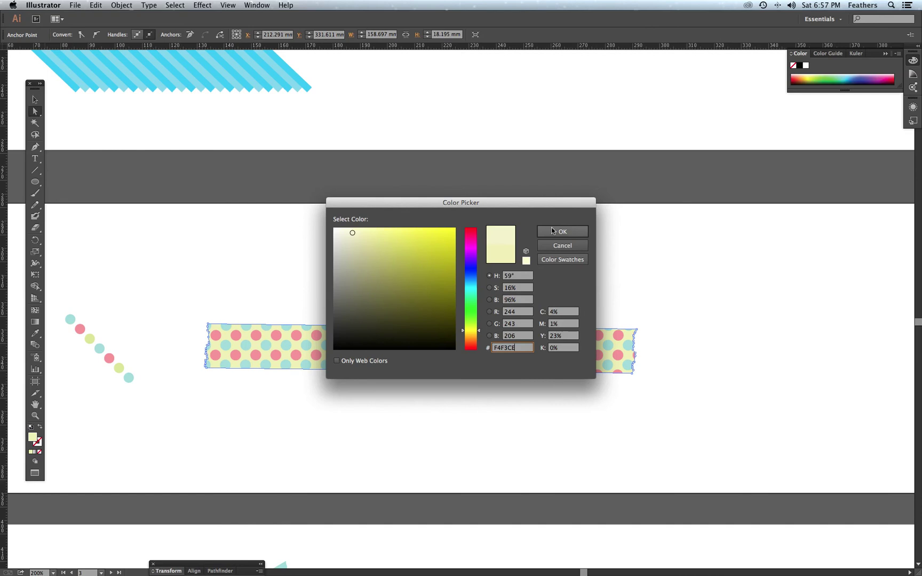
left_click(552, 231)
left_click(290, 236)
key("v")
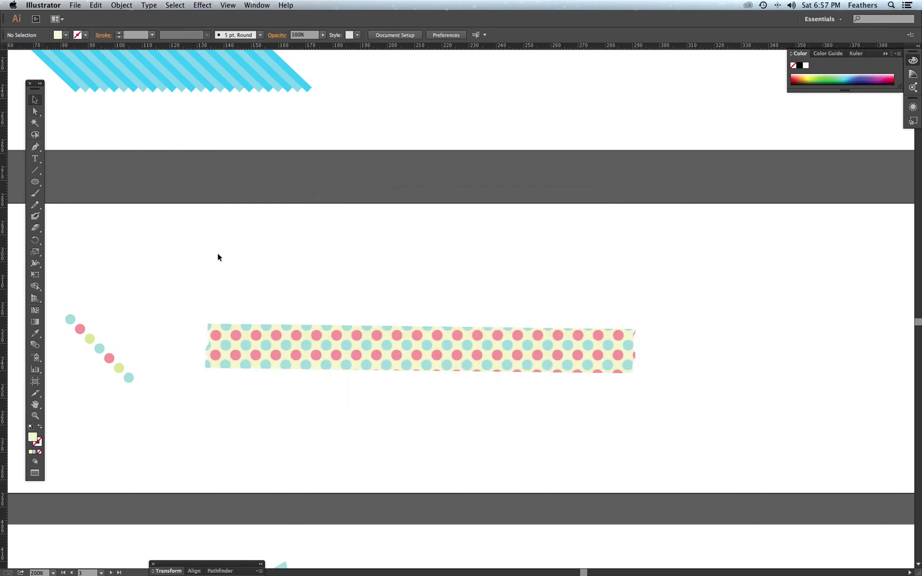
key("super+minus")
key("super+minus")
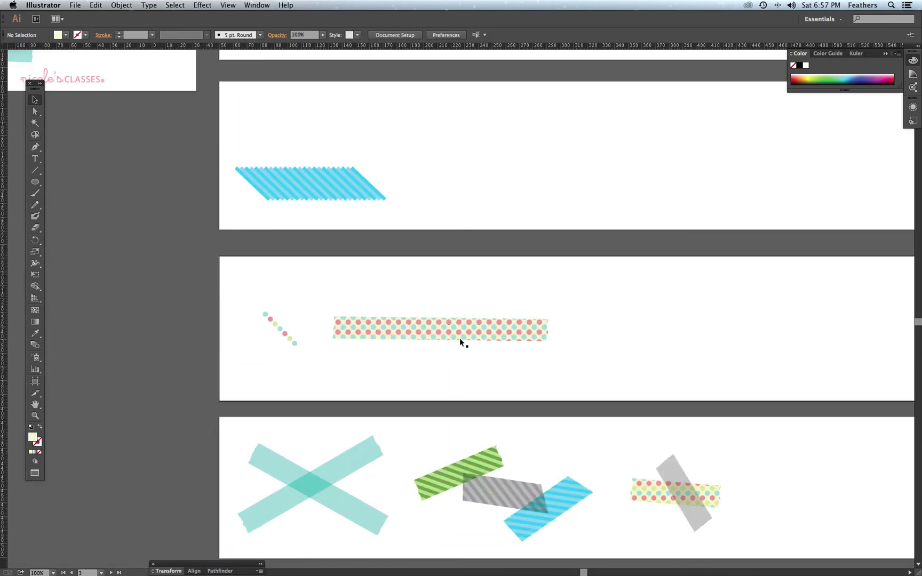